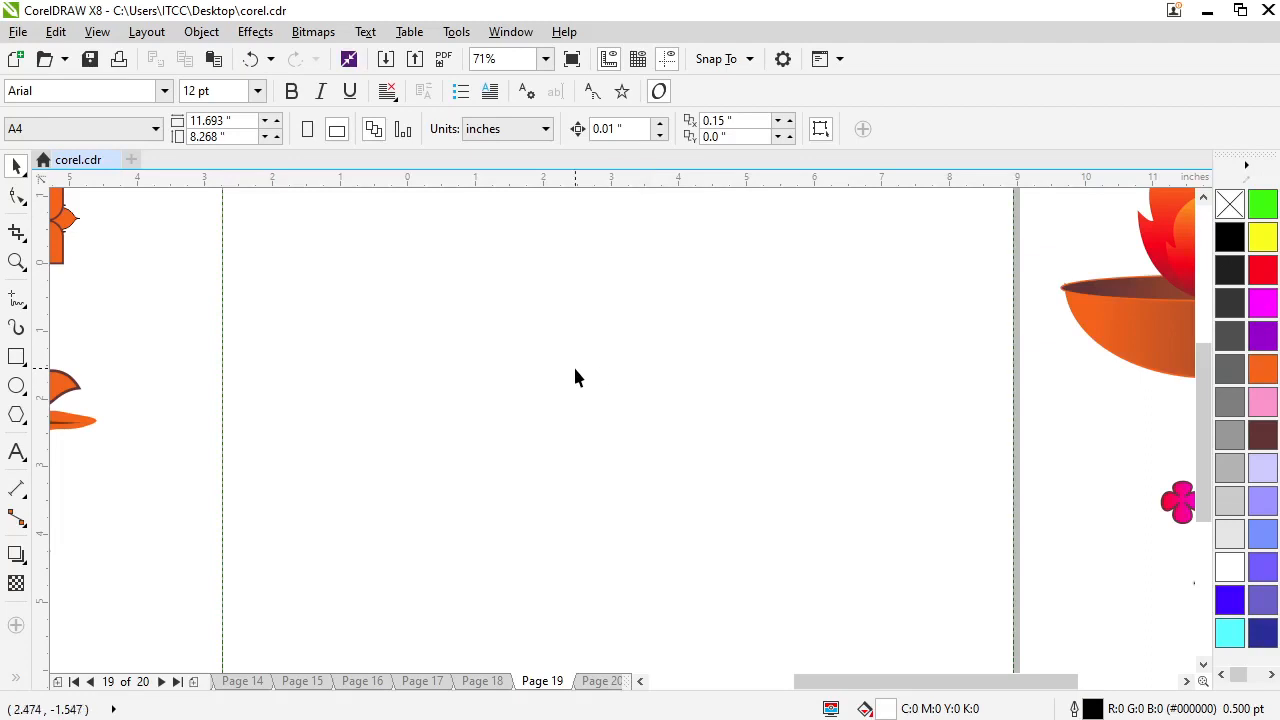
# Draw a circle about 5.02 inches in diameter on the page and fill it with purple
pyautogui.click(16, 388)
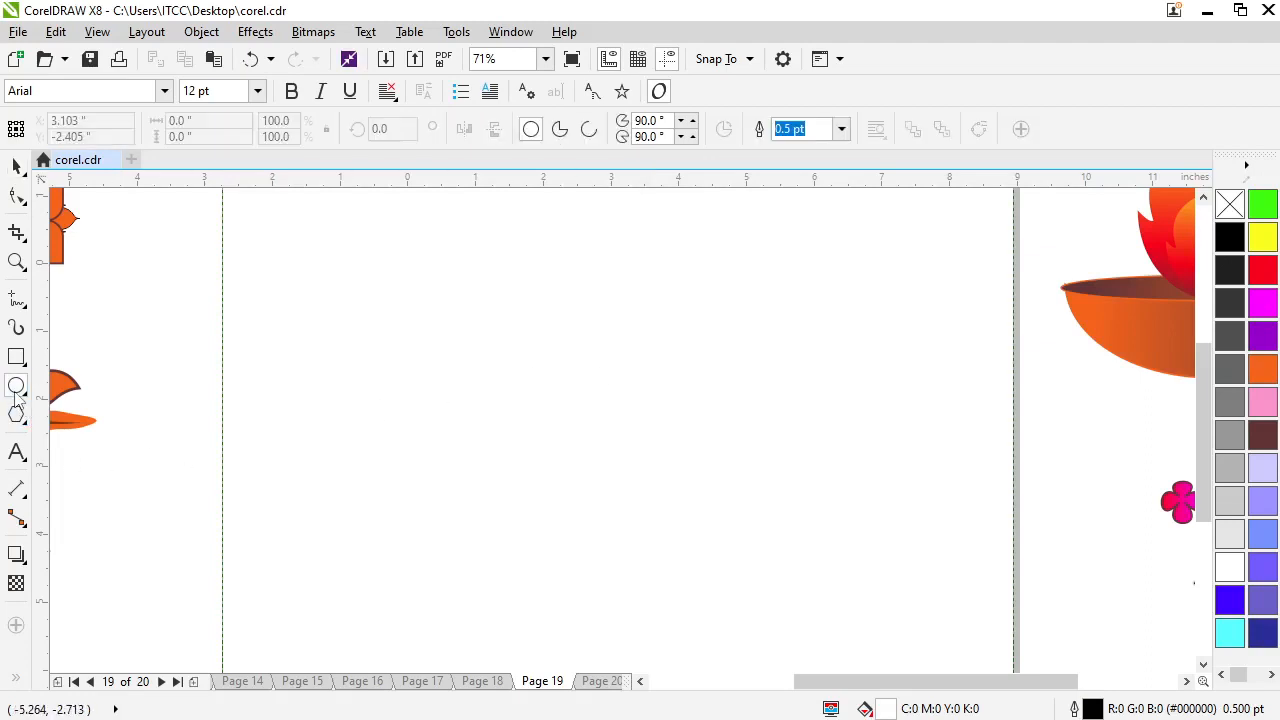
pyautogui.moveTo(318, 309); pyautogui.dragTo(660, 629)
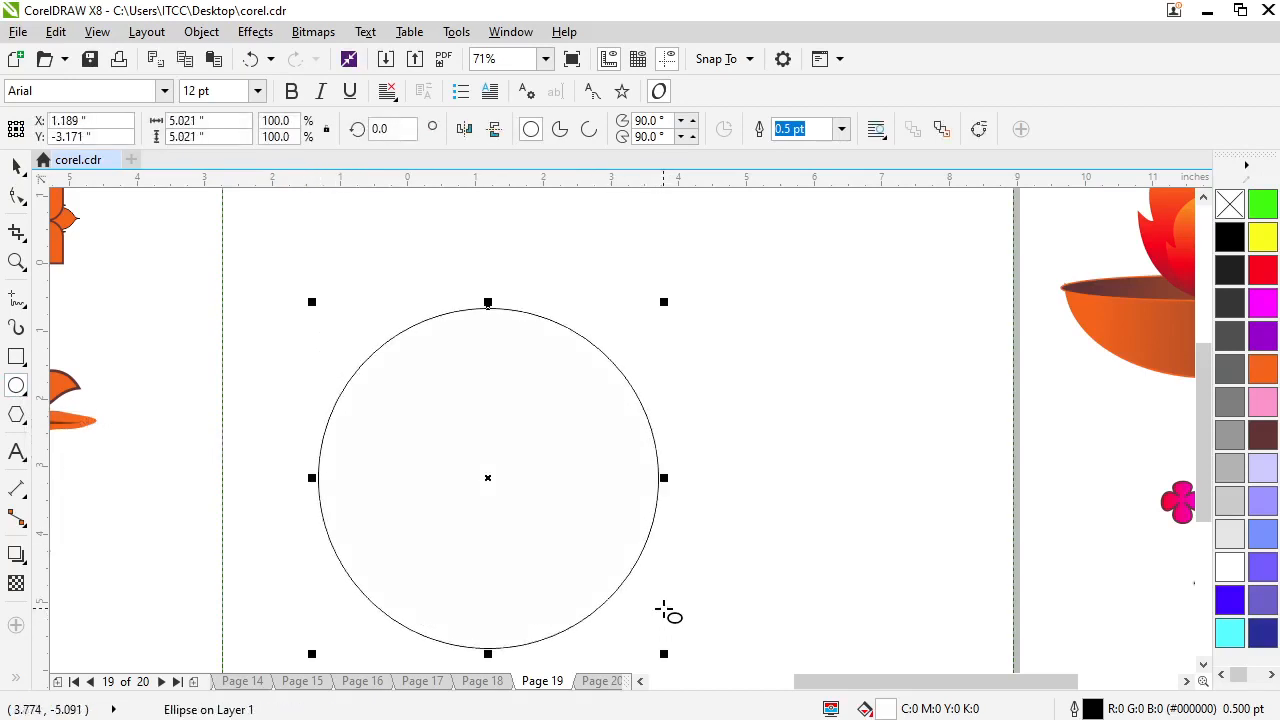
pyautogui.click(1256, 340)
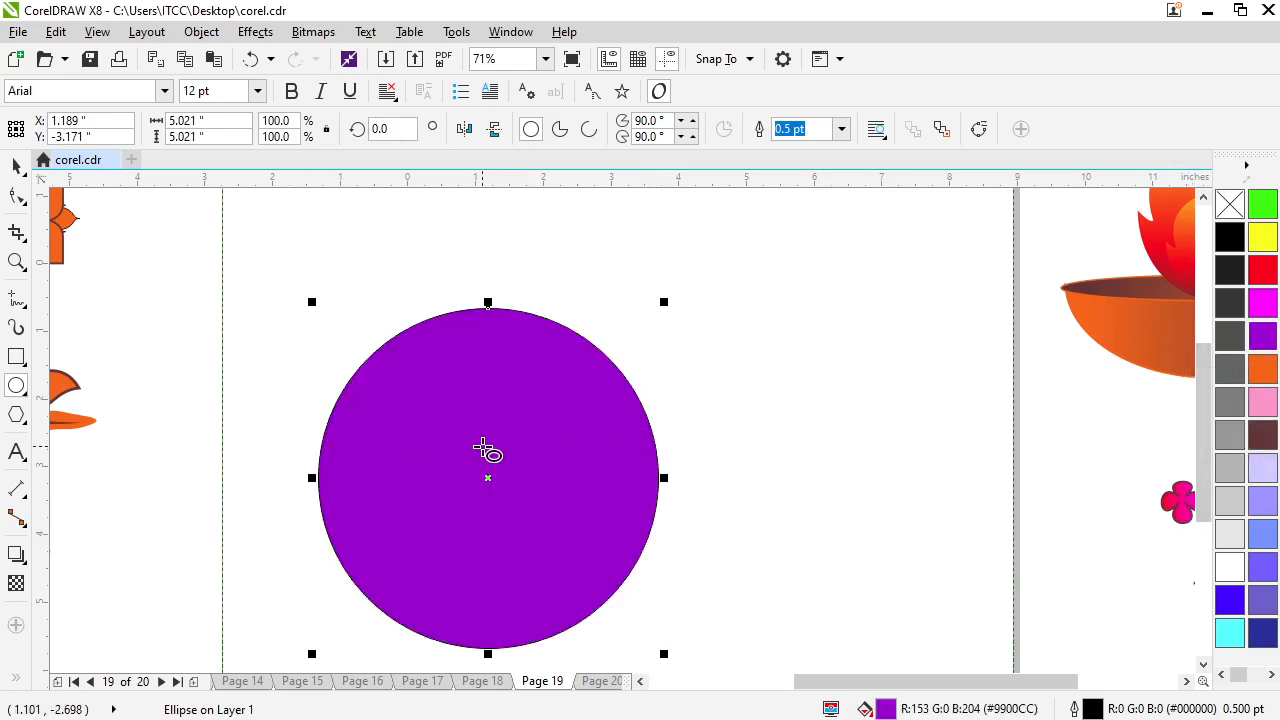
# Give the circle an elliptical fountain fill with magenta at the centre and purple at the edge
pyautogui.click(13, 683)
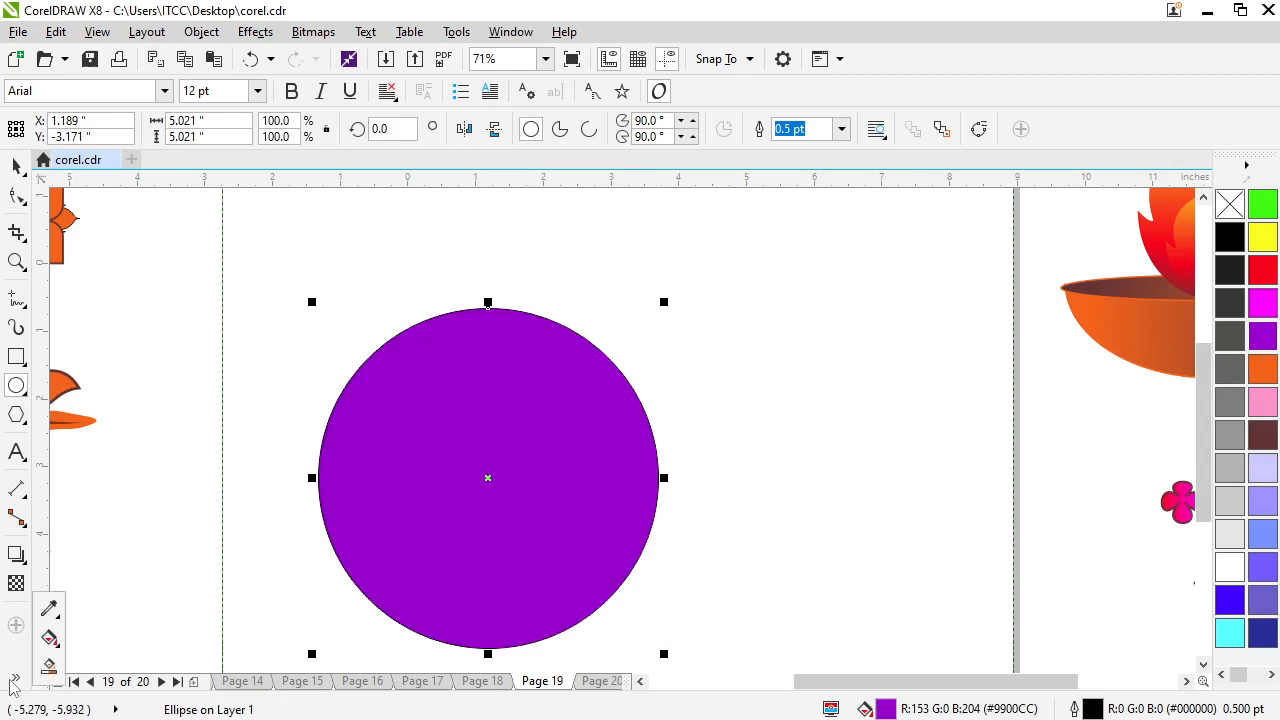
pyautogui.click(49, 637)
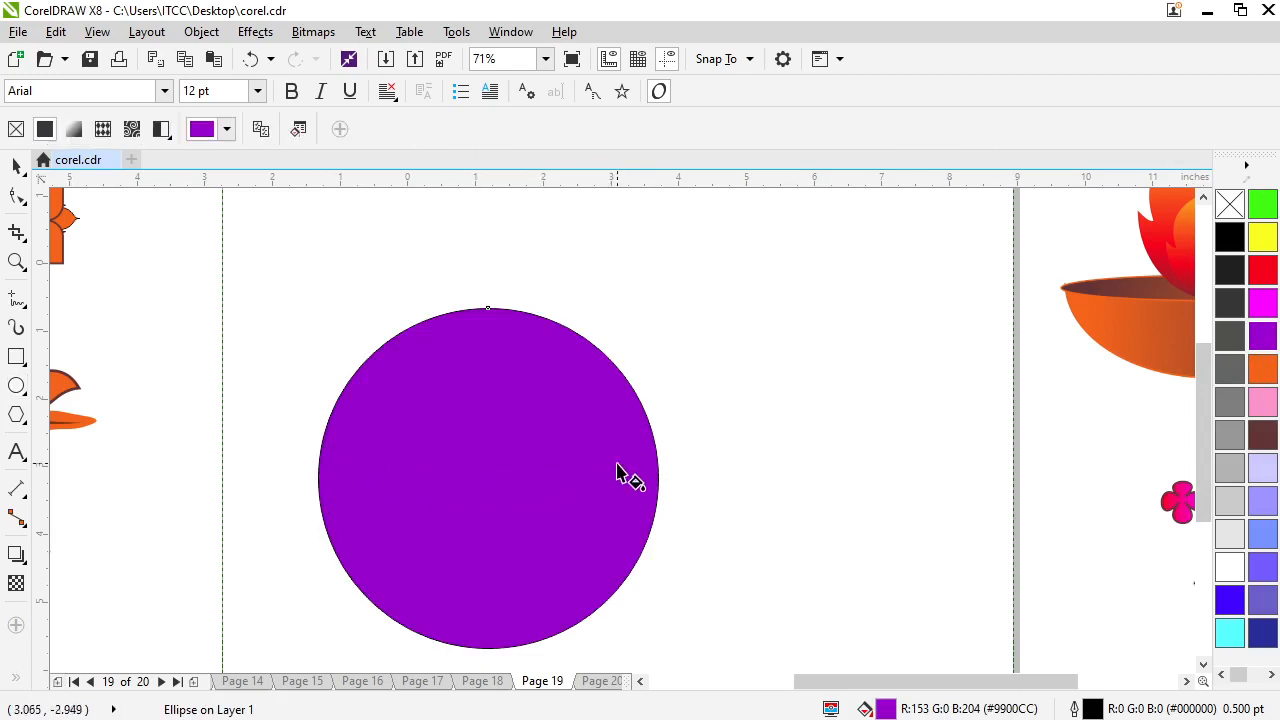
pyautogui.moveTo(319, 478); pyautogui.dragTo(657, 479)
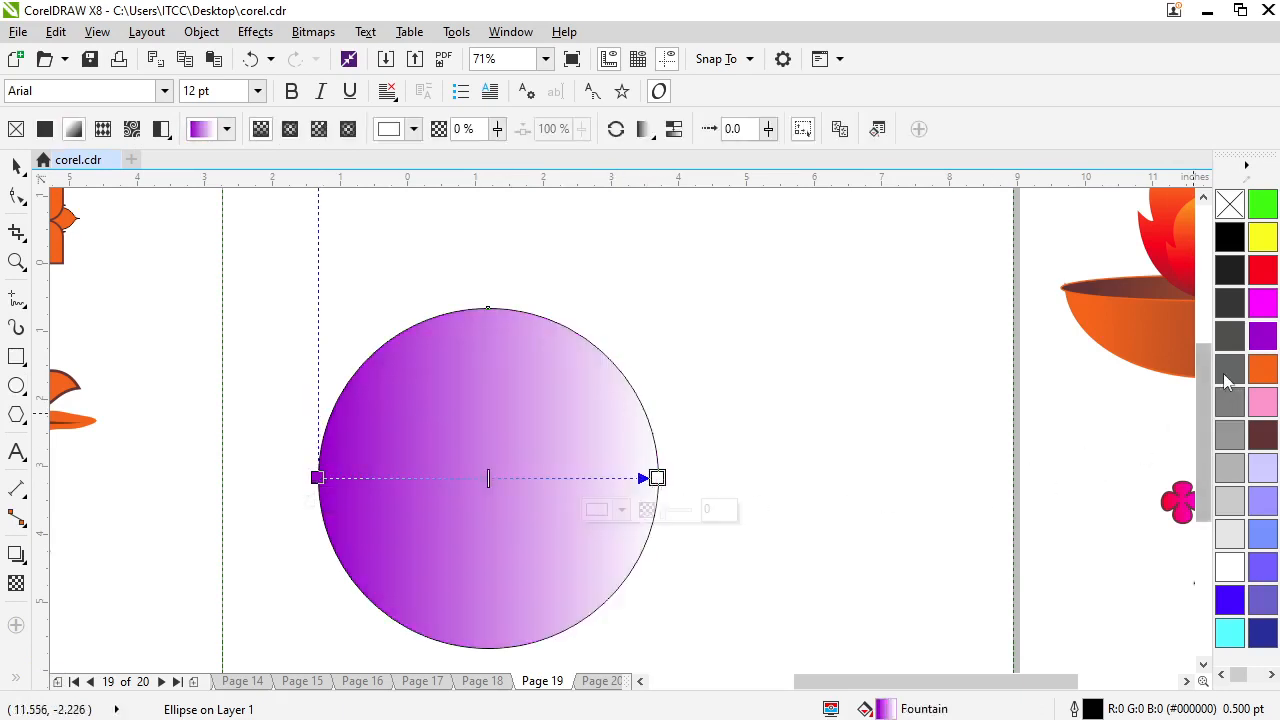
pyautogui.click(1261, 304)
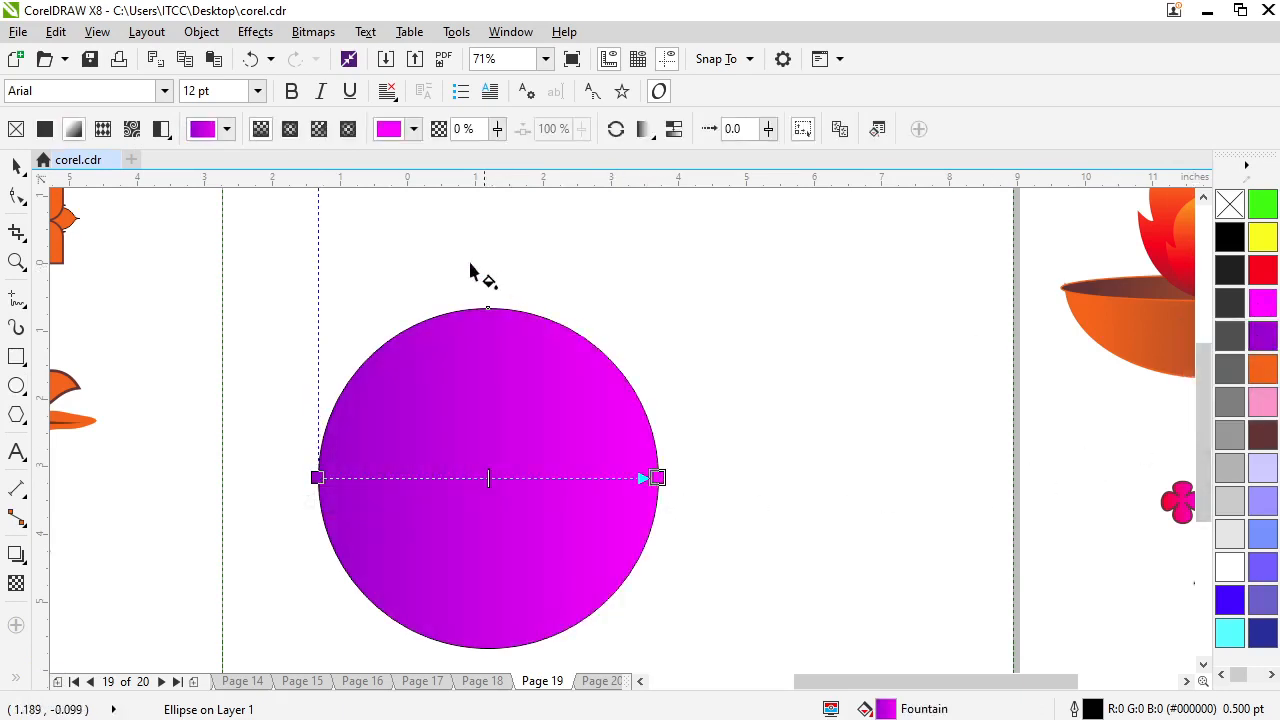
pyautogui.click(290, 133)
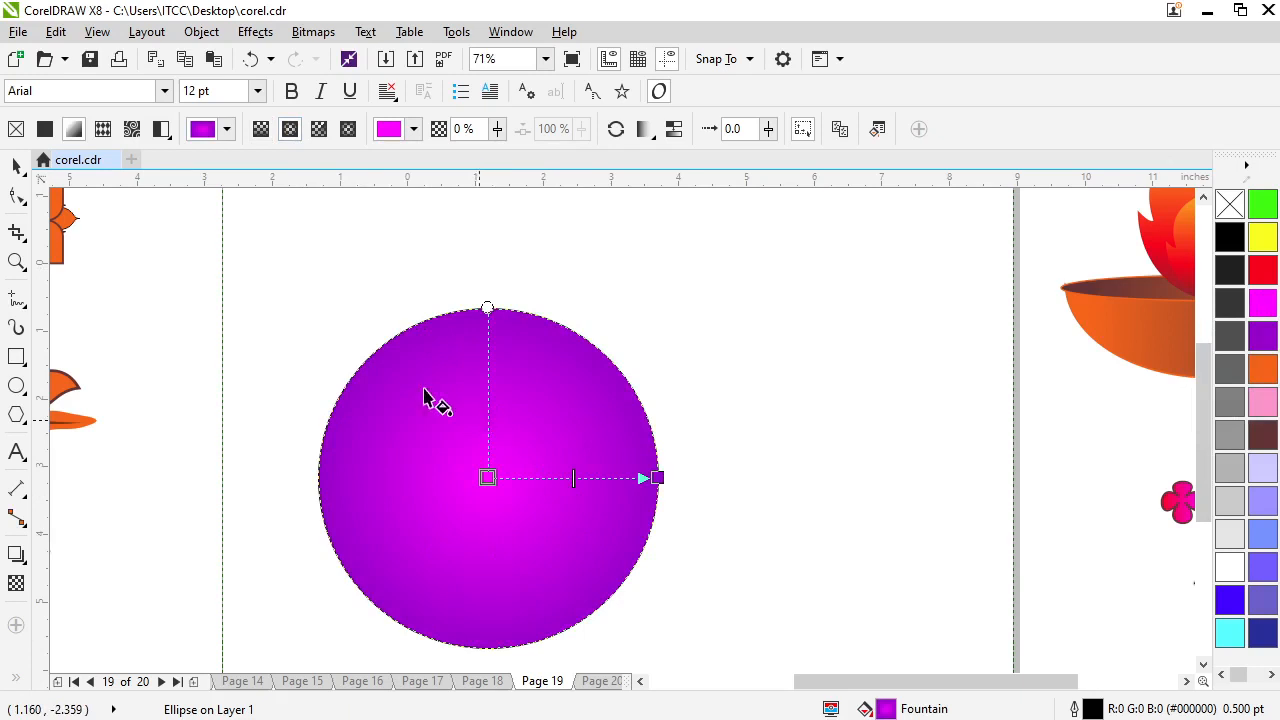
# Set the circle's outline width to 12 pt
pyautogui.click(17, 168)
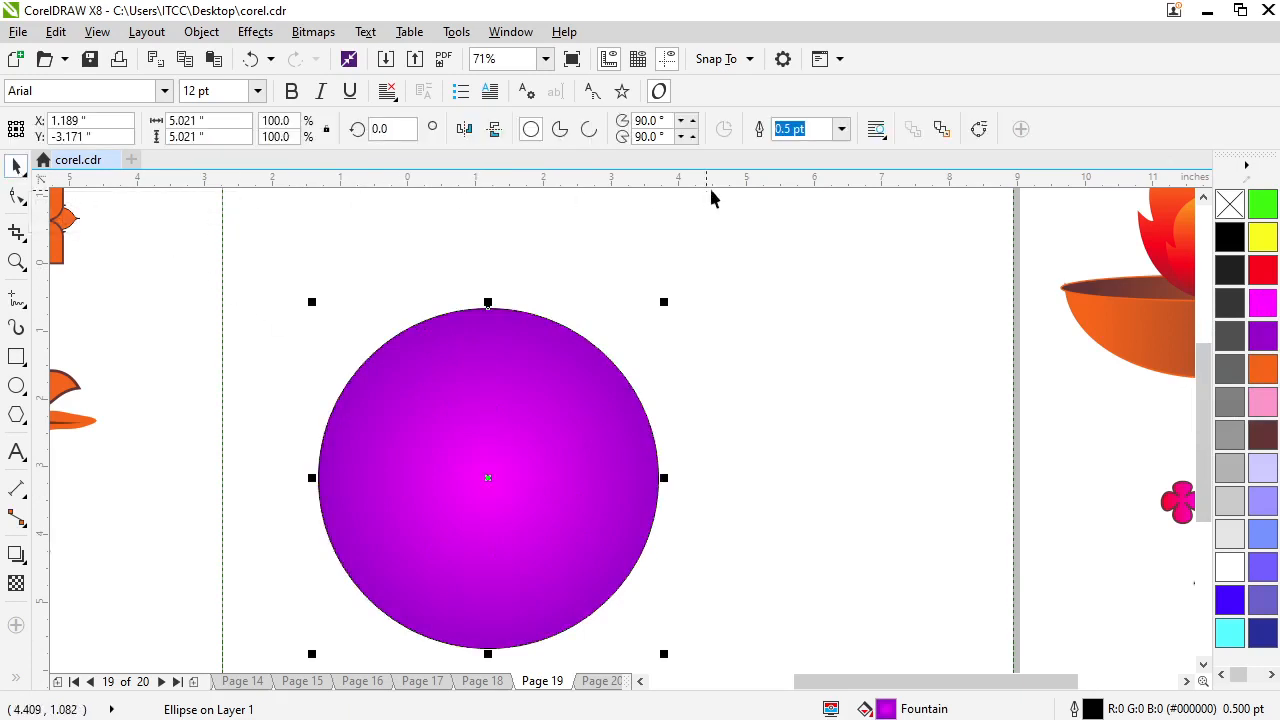
pyautogui.click(842, 129)
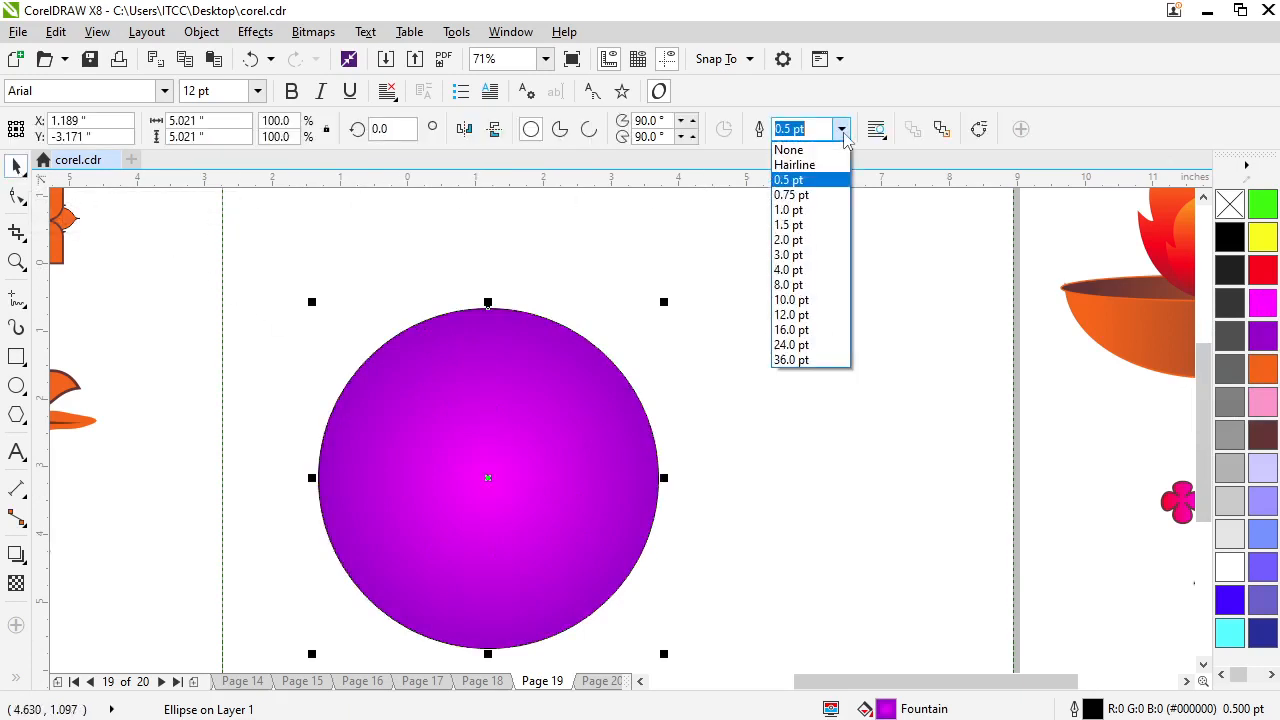
pyautogui.click(803, 315)
pyautogui.click(724, 335)
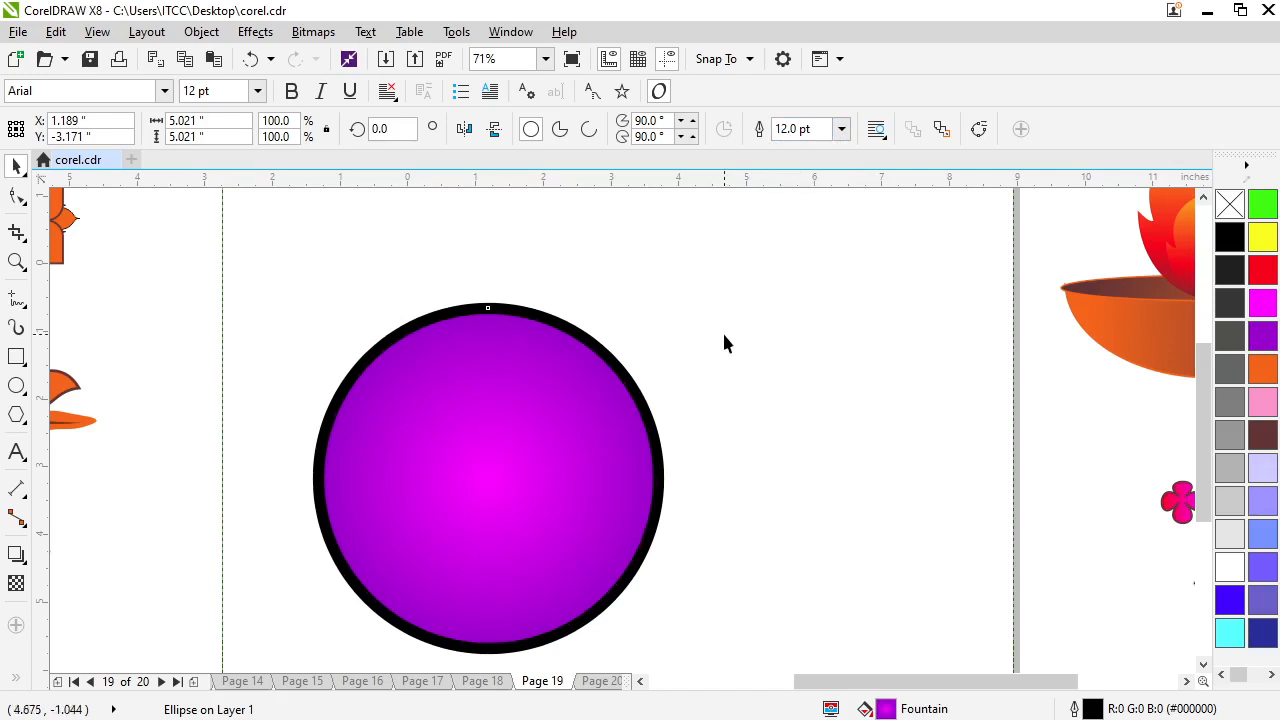
# Convert the circle to curves and convert its outline to a separate object
pyautogui.click(592, 341)
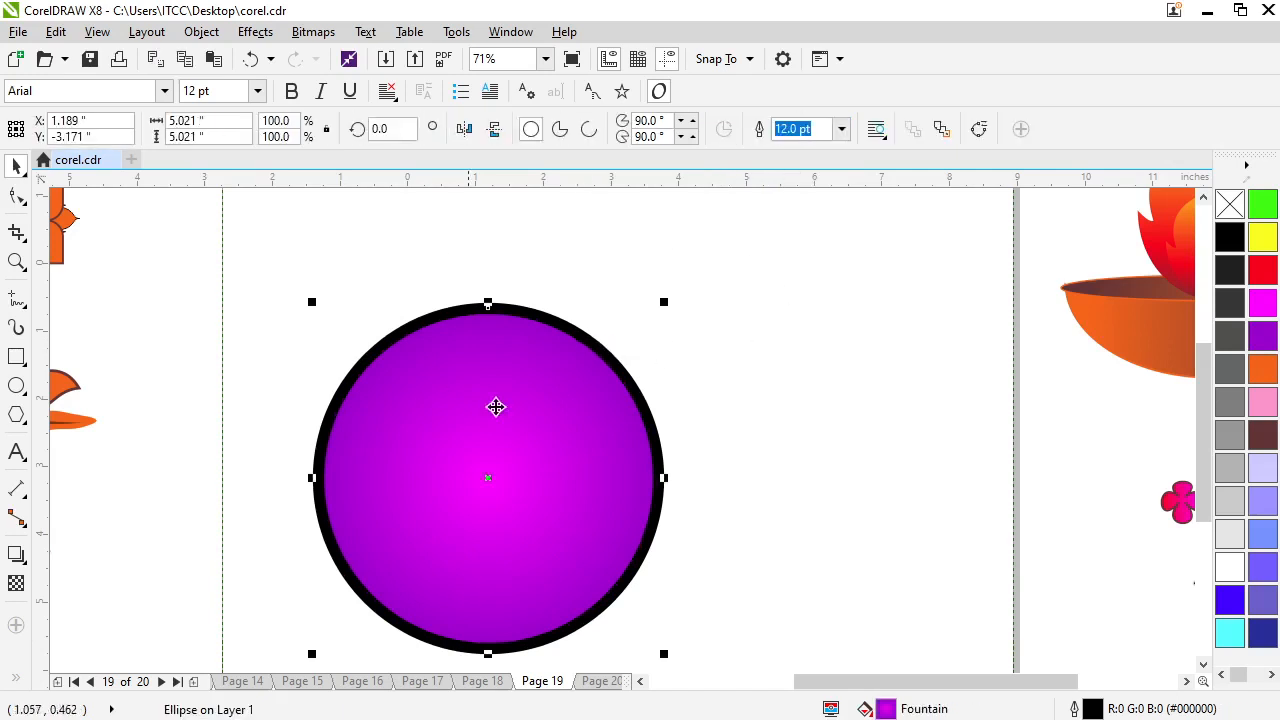
pyautogui.click(201, 32)
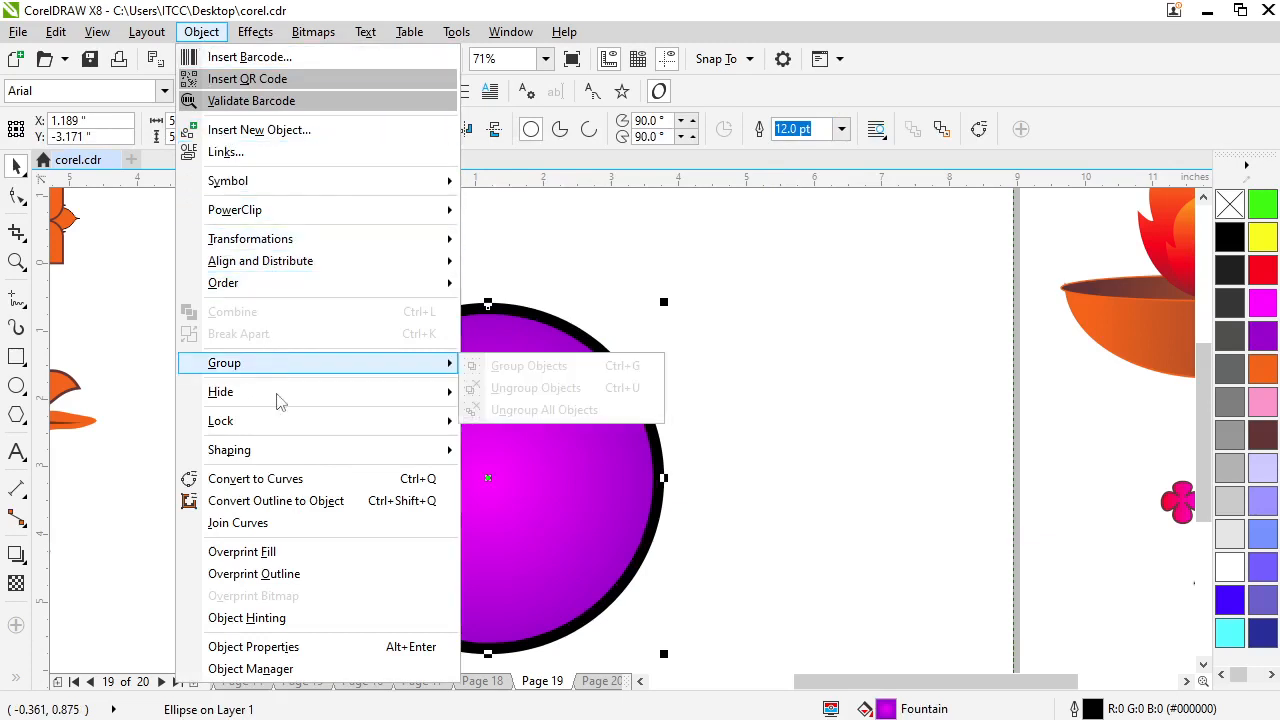
pyautogui.click(303, 482)
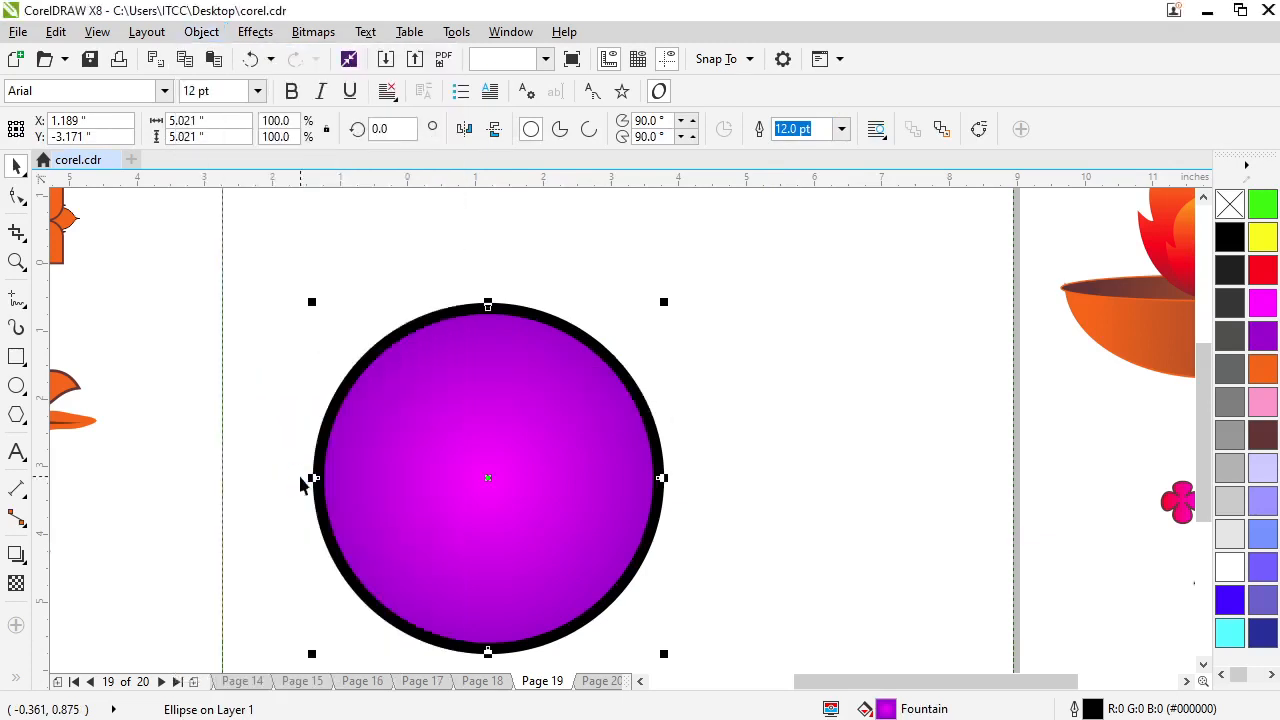
pyautogui.click(203, 35)
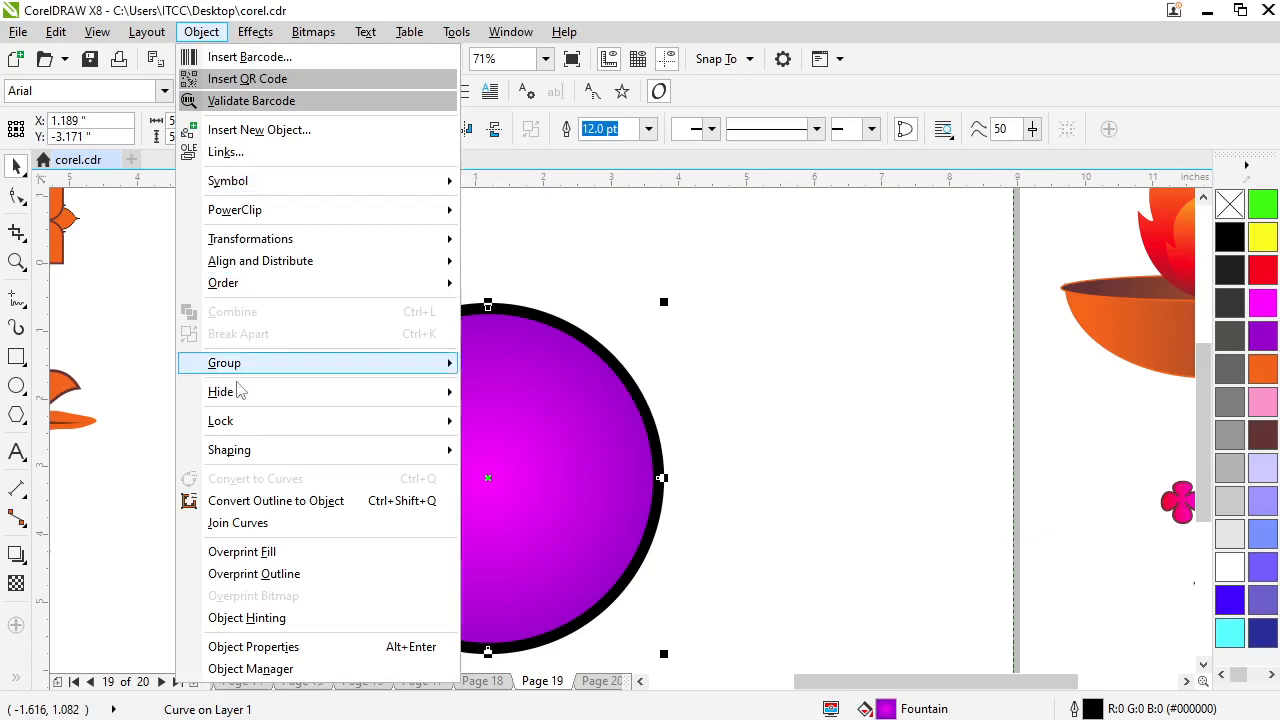
pyautogui.click(262, 508)
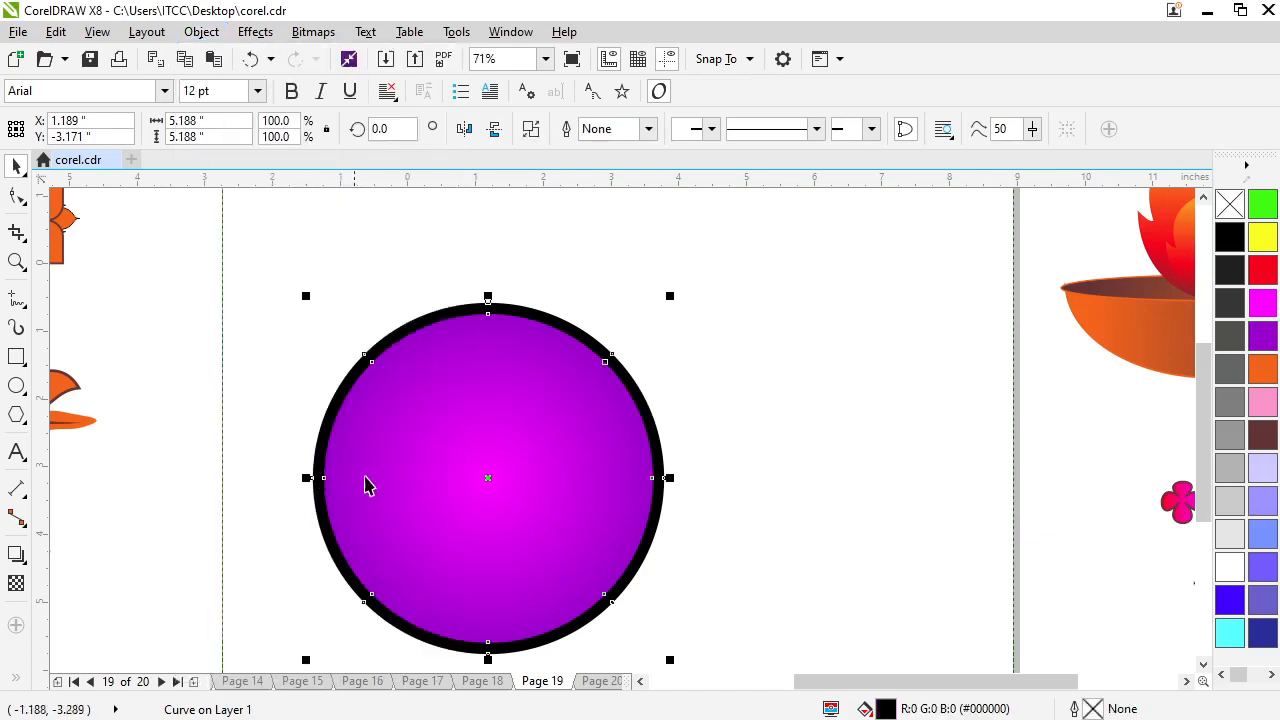
# Apply a horizontal linear fountain fill across the outline ring, running from black to 10% Black
pyautogui.click(16, 680)
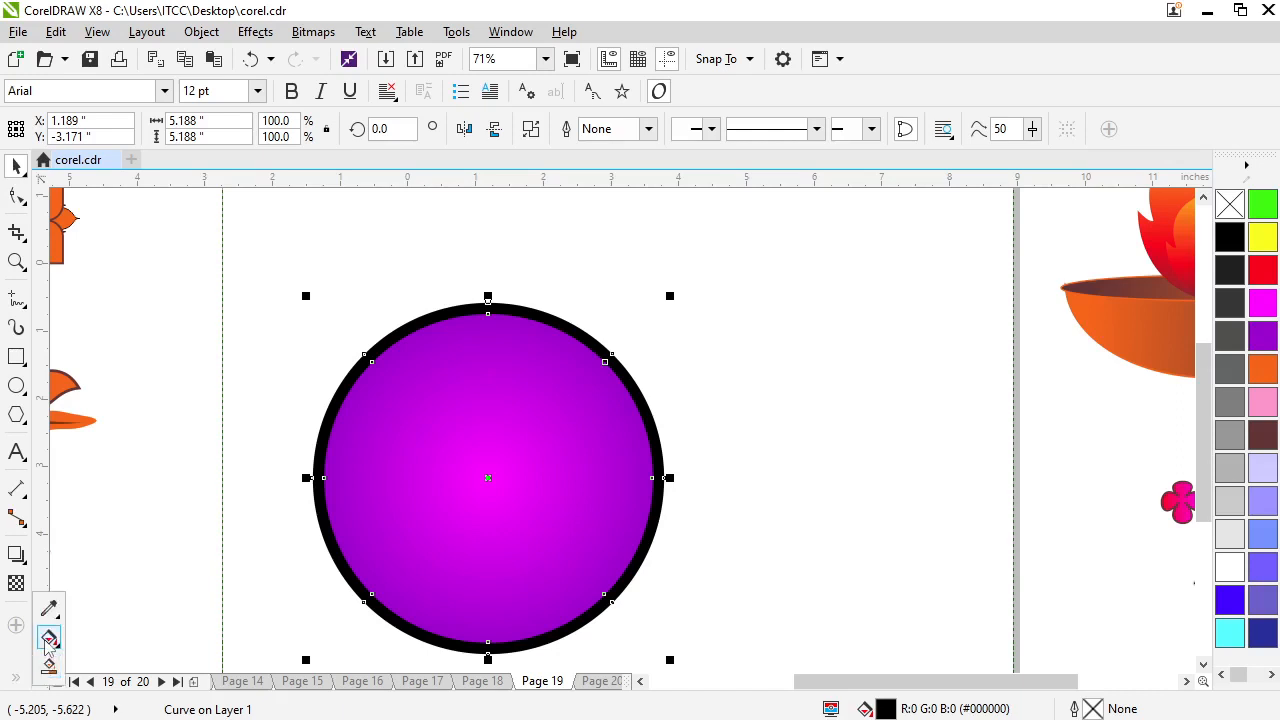
pyautogui.click(48, 640)
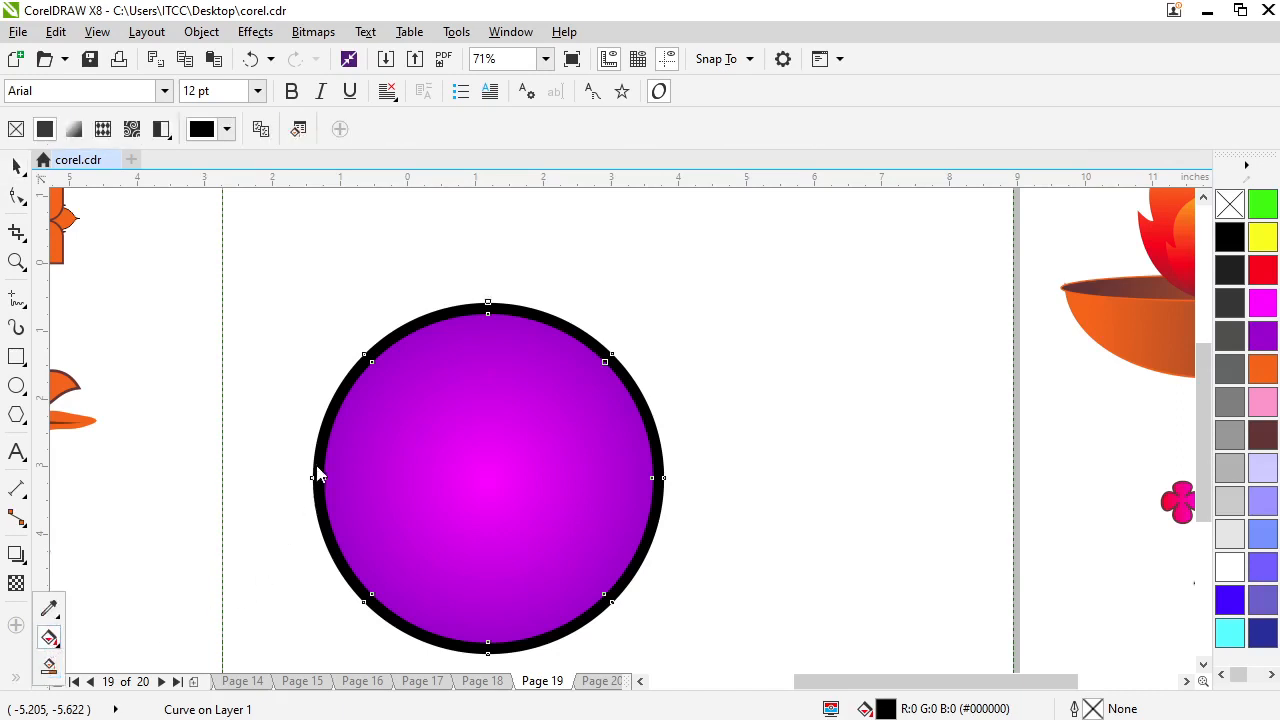
pyautogui.moveTo(315, 464); pyautogui.dragTo(673, 460)
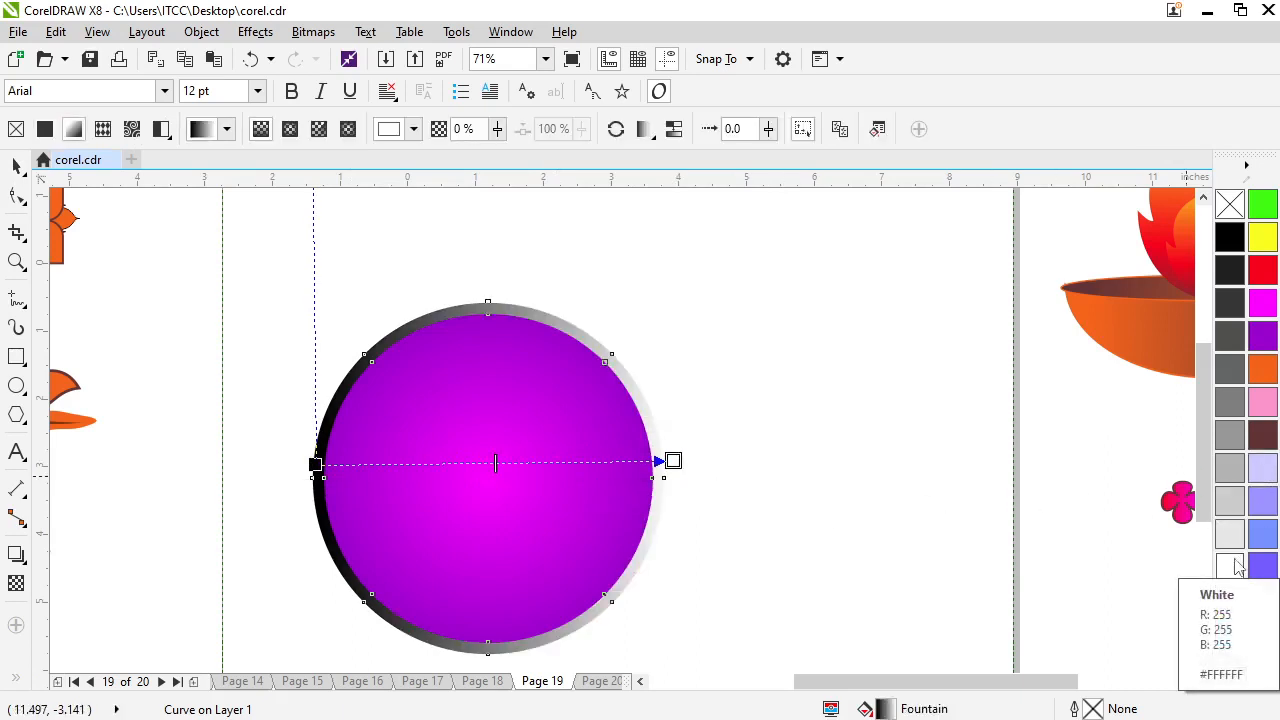
pyautogui.click(1231, 535)
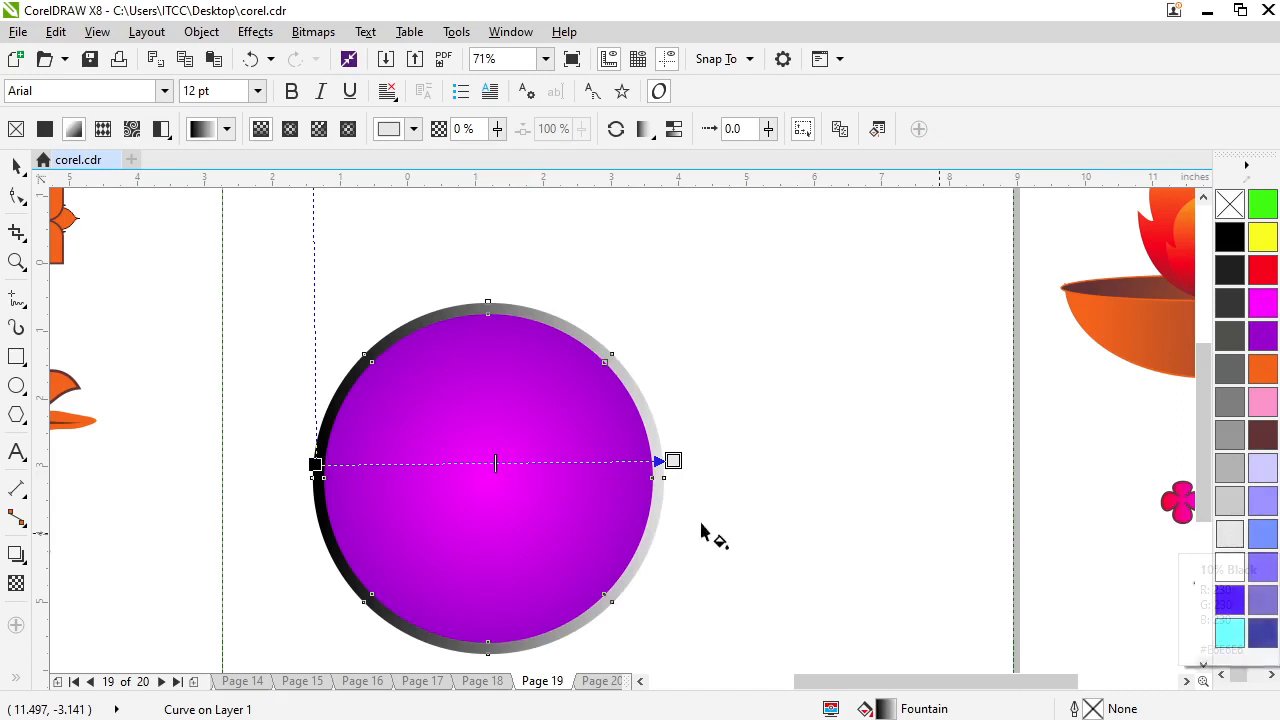
# Add three colour nodes to the ring's fountain fill: white at 84%, grey at 66% and 10% Black at 49%
pyautogui.doubleClick(616, 462)
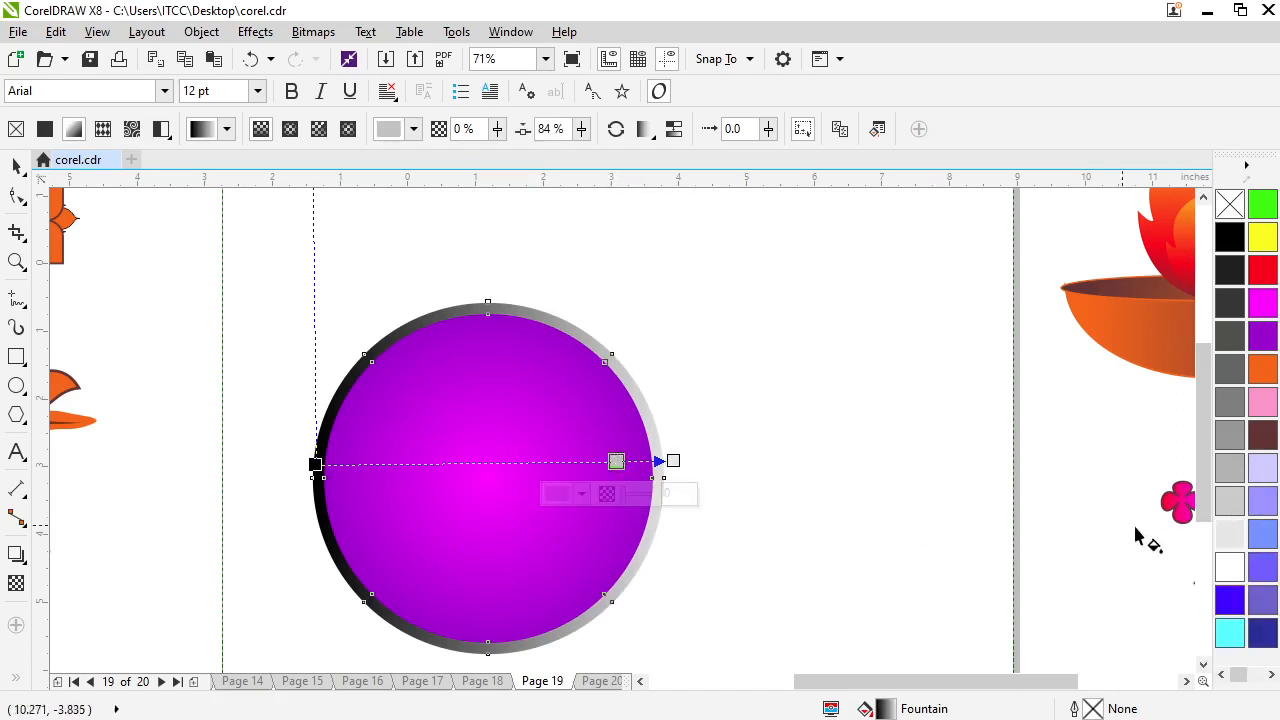
pyautogui.click(1230, 567)
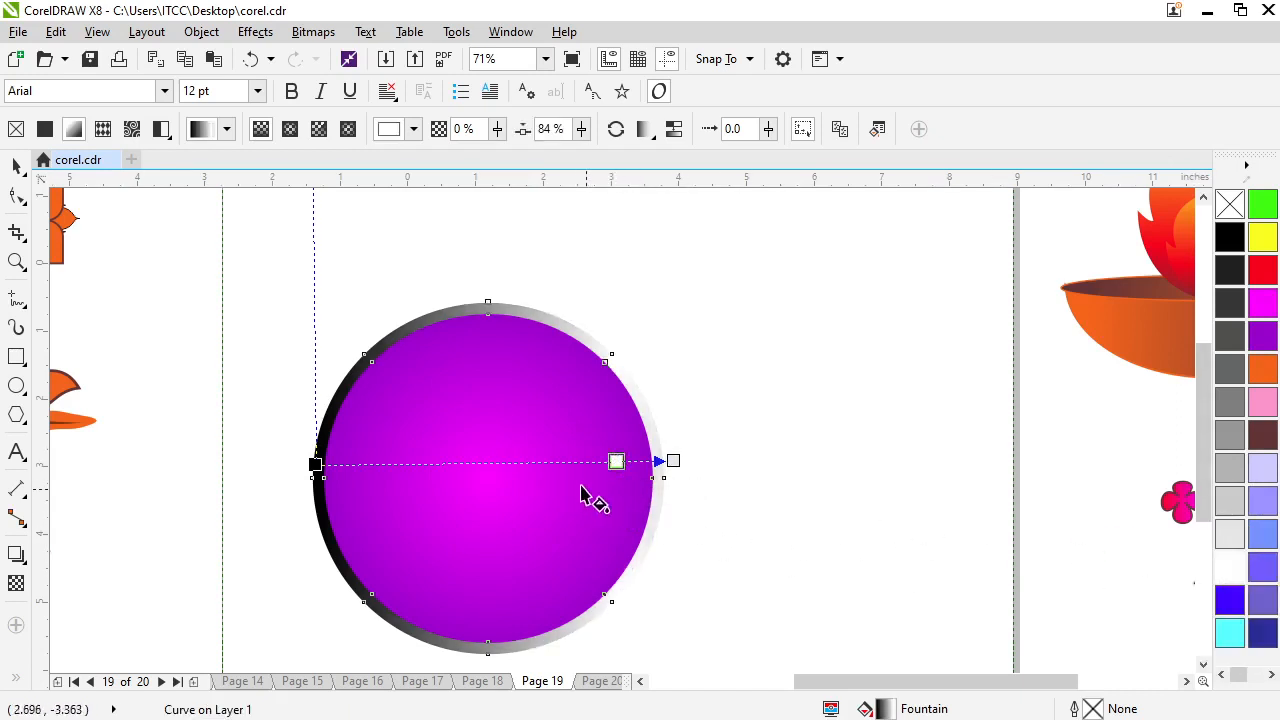
pyautogui.doubleClick(551, 461)
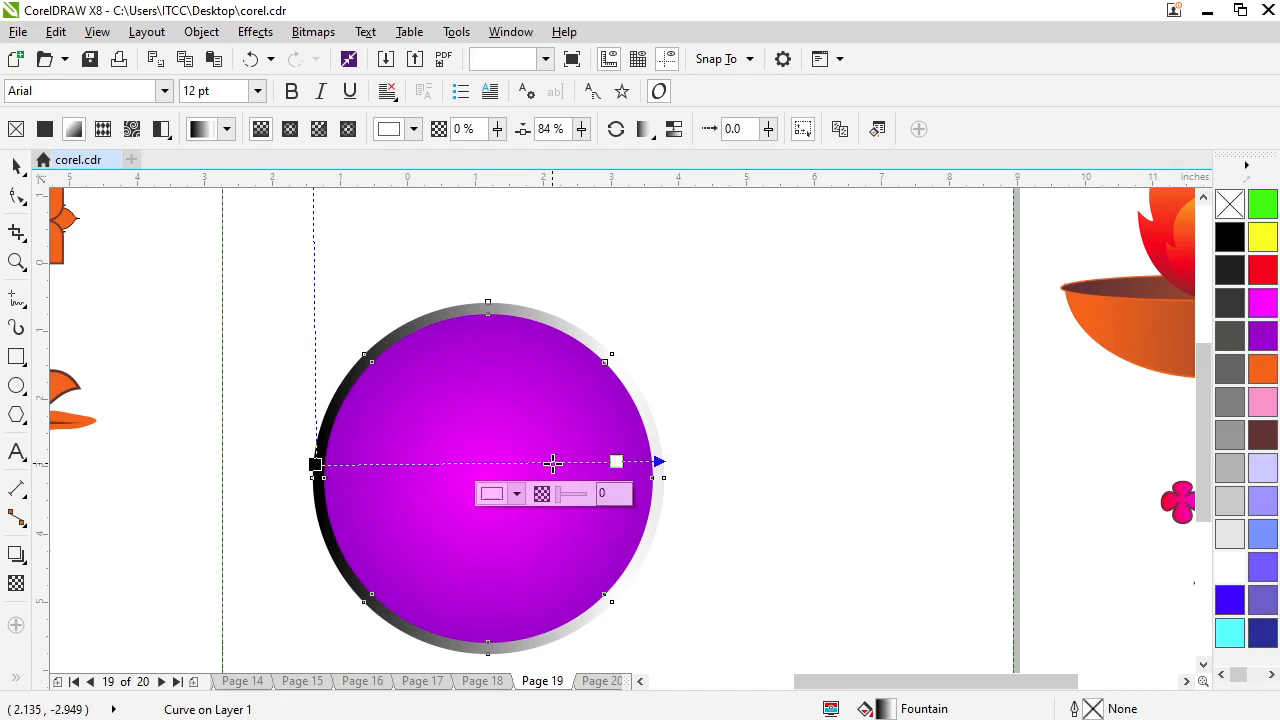
pyautogui.click(1230, 434)
pyautogui.doubleClick(490, 461)
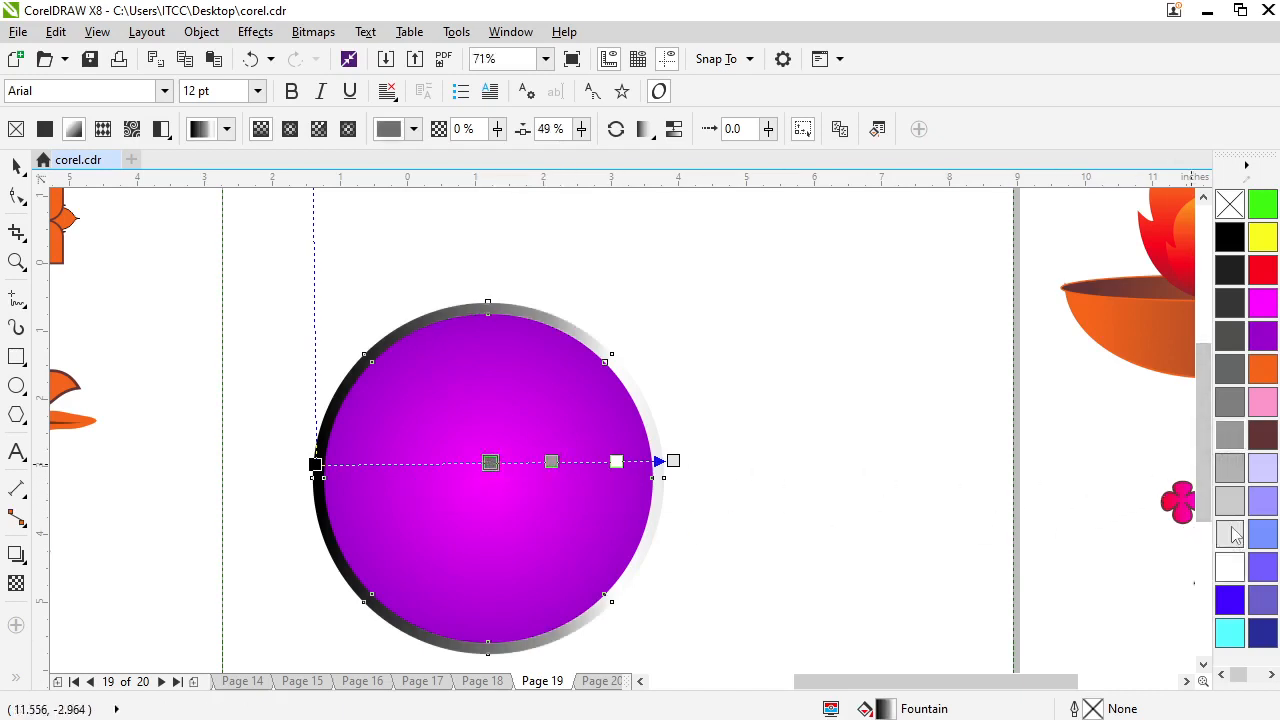
pyautogui.click(1230, 535)
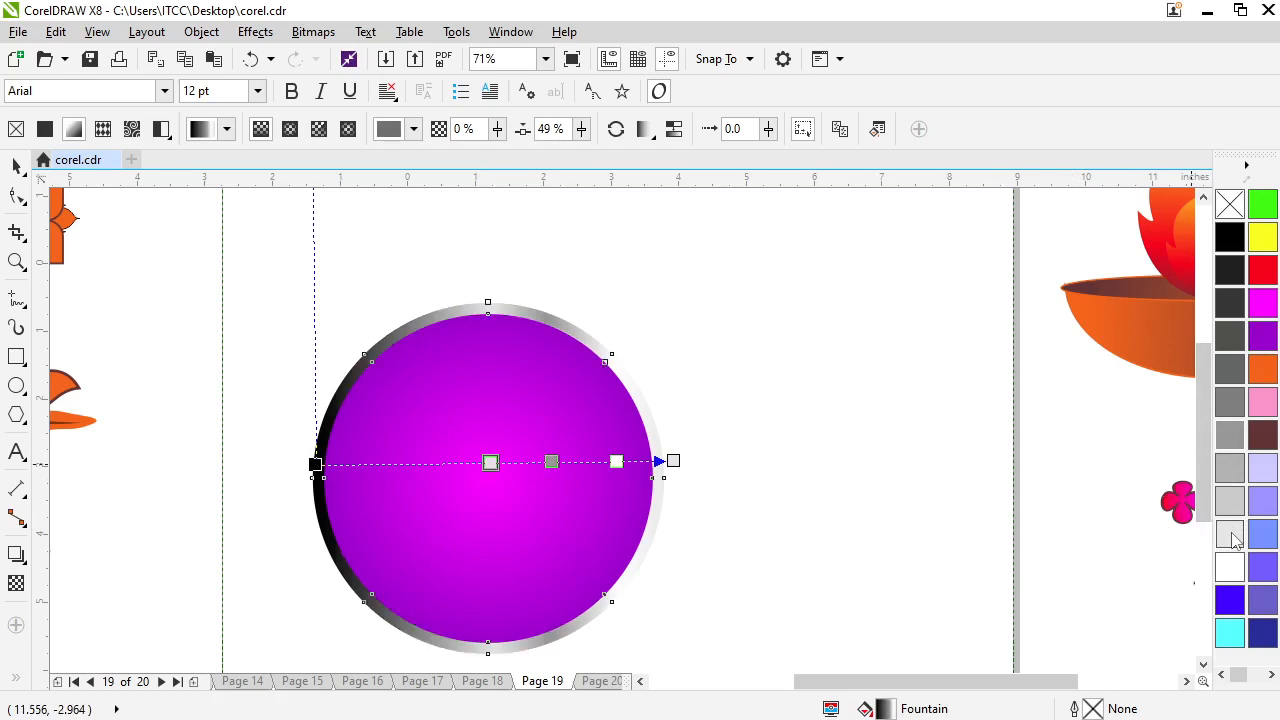
# Add a grey node at 27% to the ring's gradient and recolour its start node light grey
pyautogui.doubleClick(413, 463)
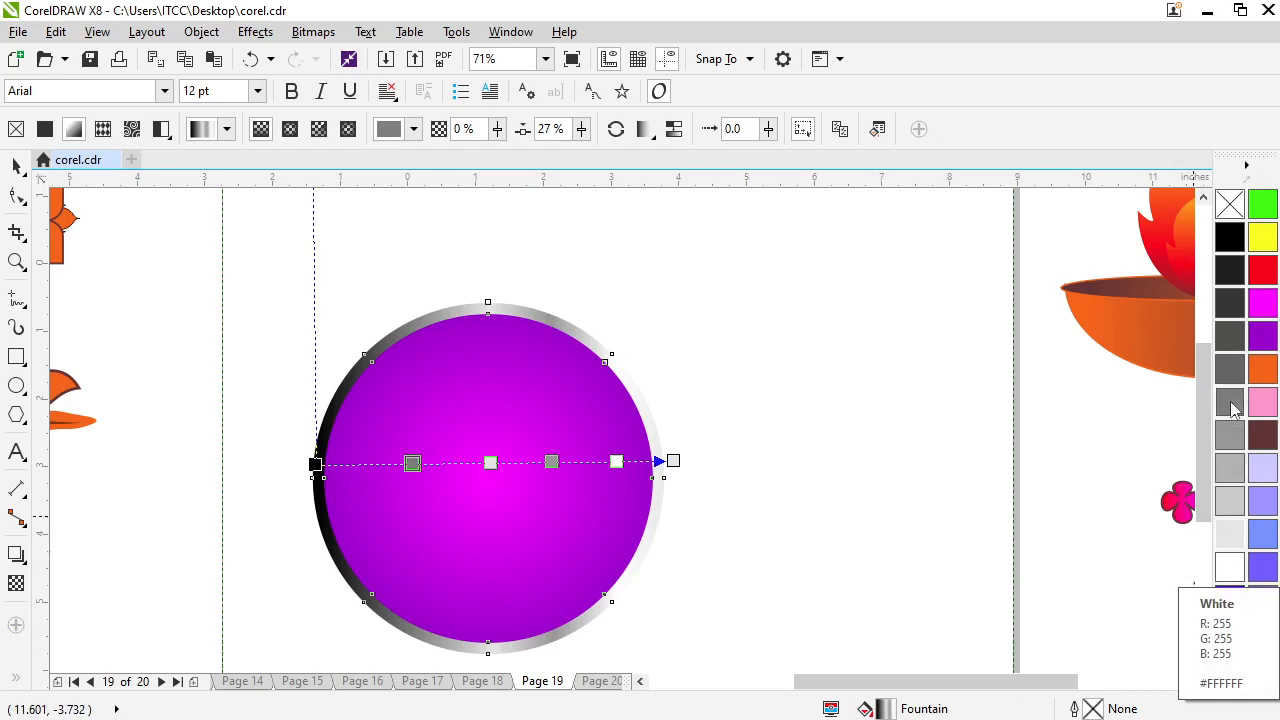
pyautogui.click(318, 466)
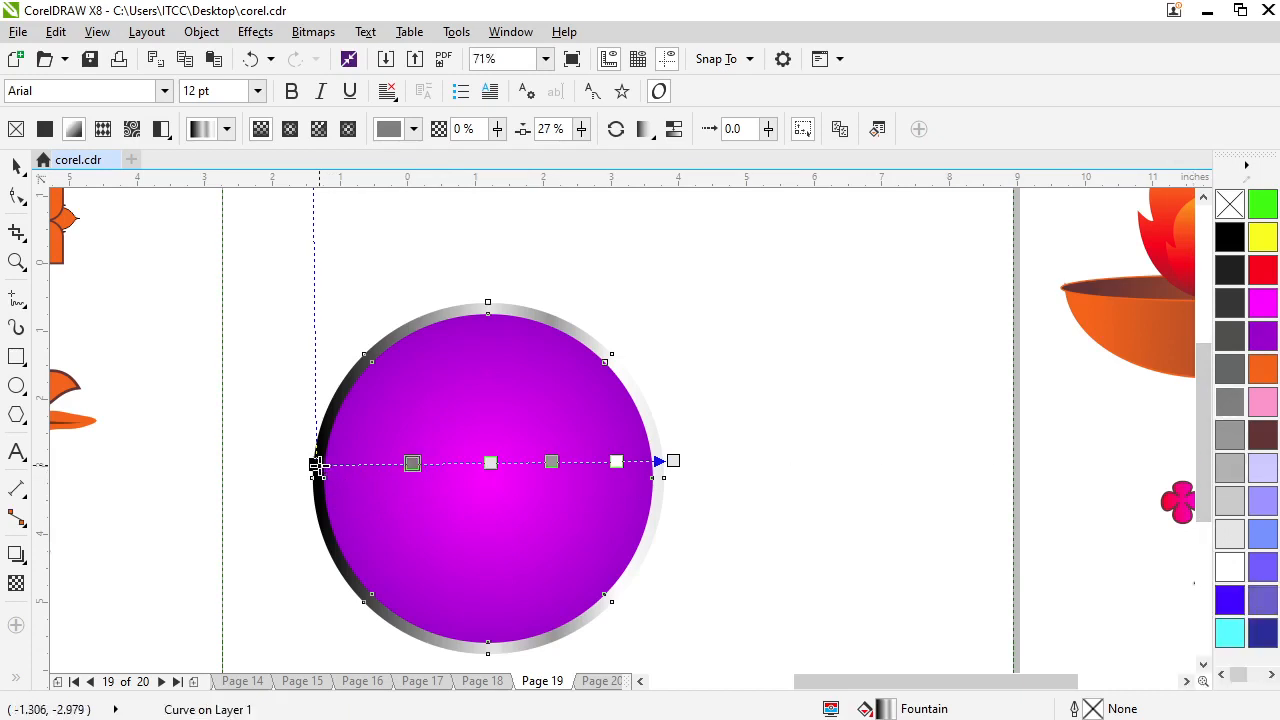
pyautogui.click(1236, 470)
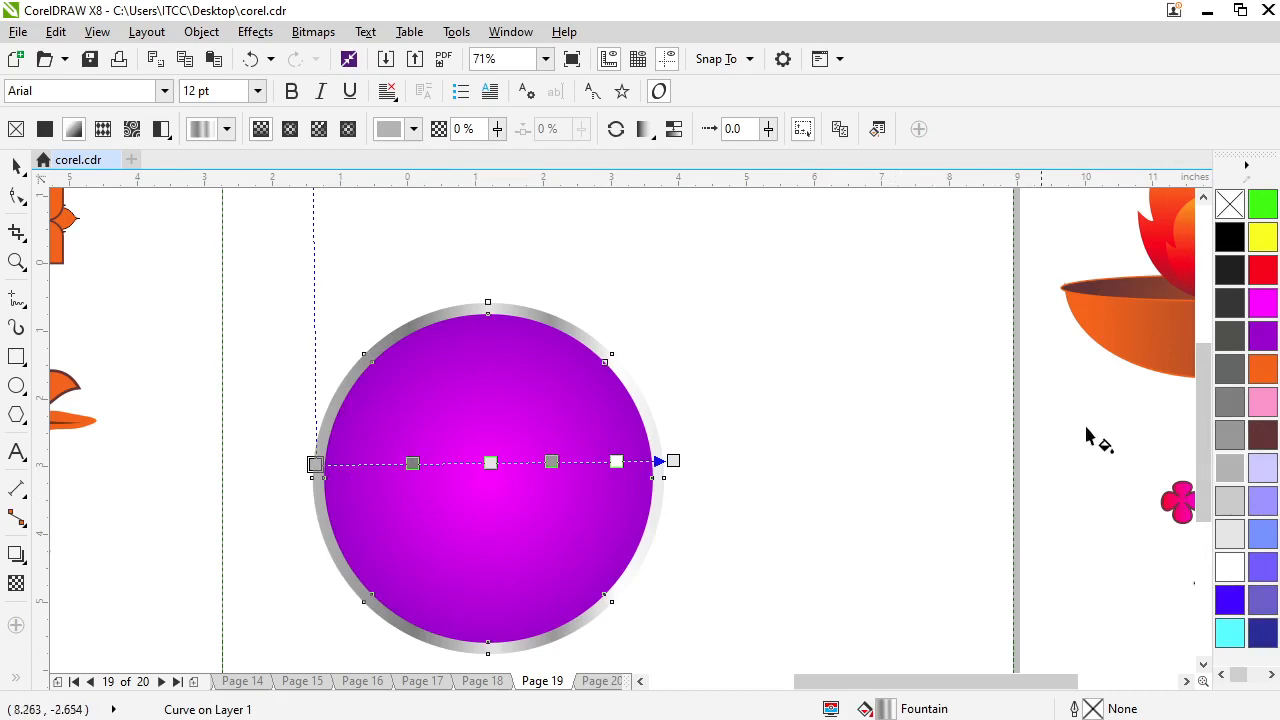
# Recolour the ring's gradient nodes: orange at the start, white at 27% and yellow at 49%
pyautogui.click(1260, 368)
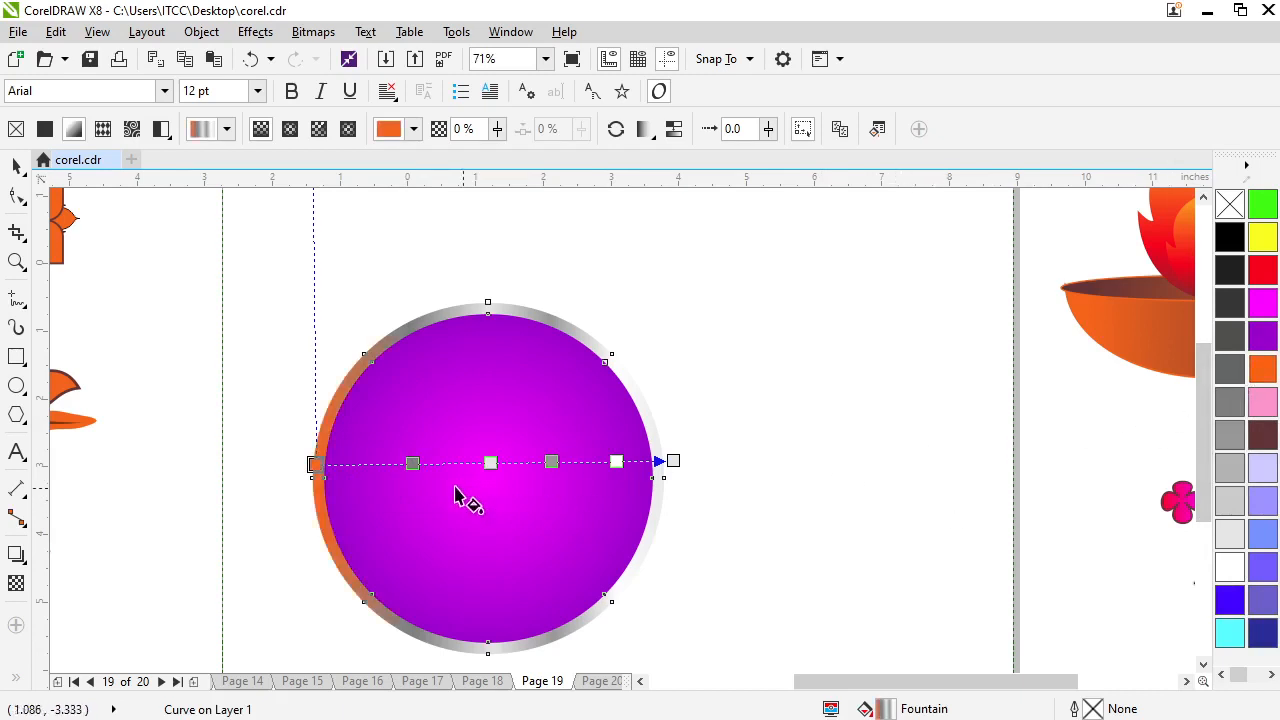
pyautogui.click(412, 463)
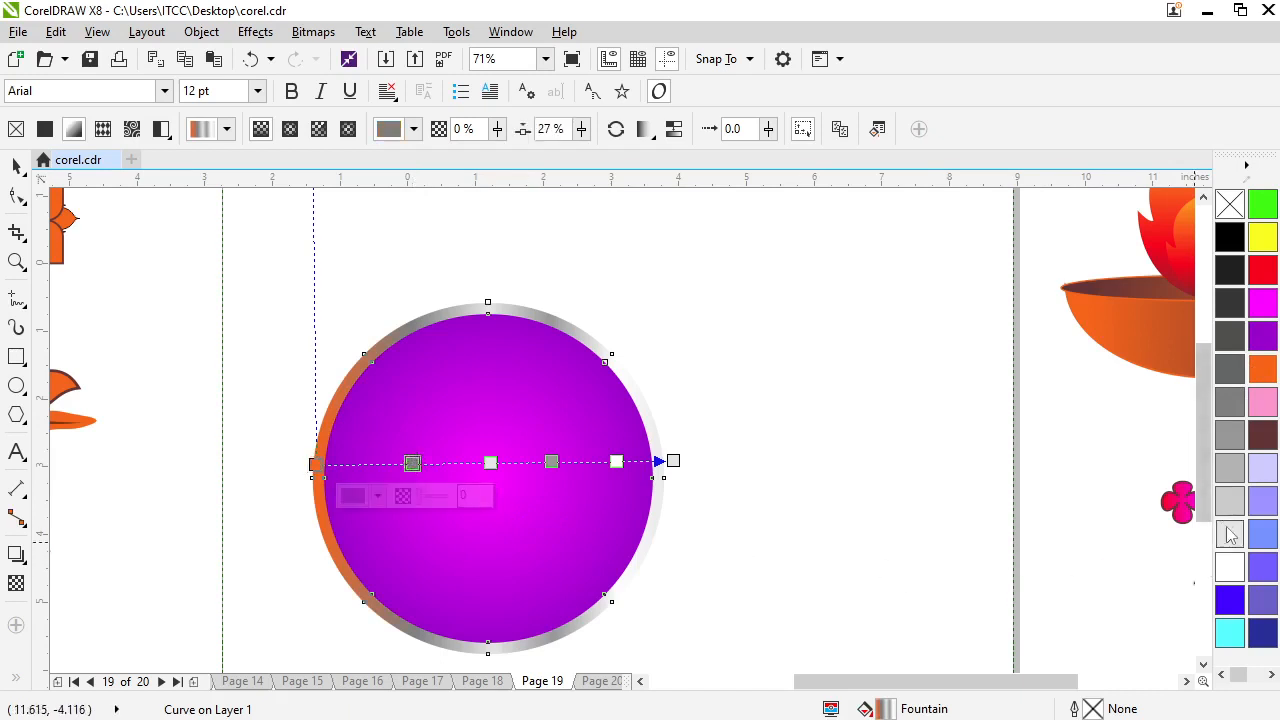
pyautogui.click(1230, 567)
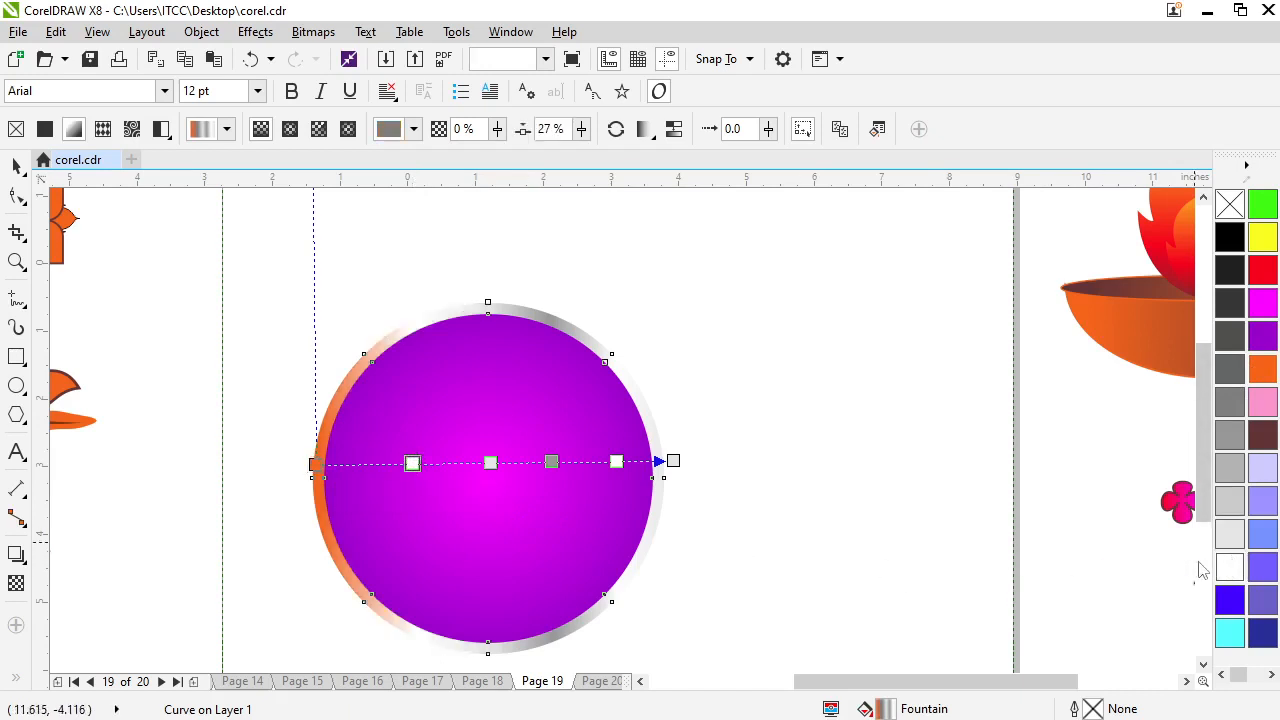
pyautogui.click(491, 462)
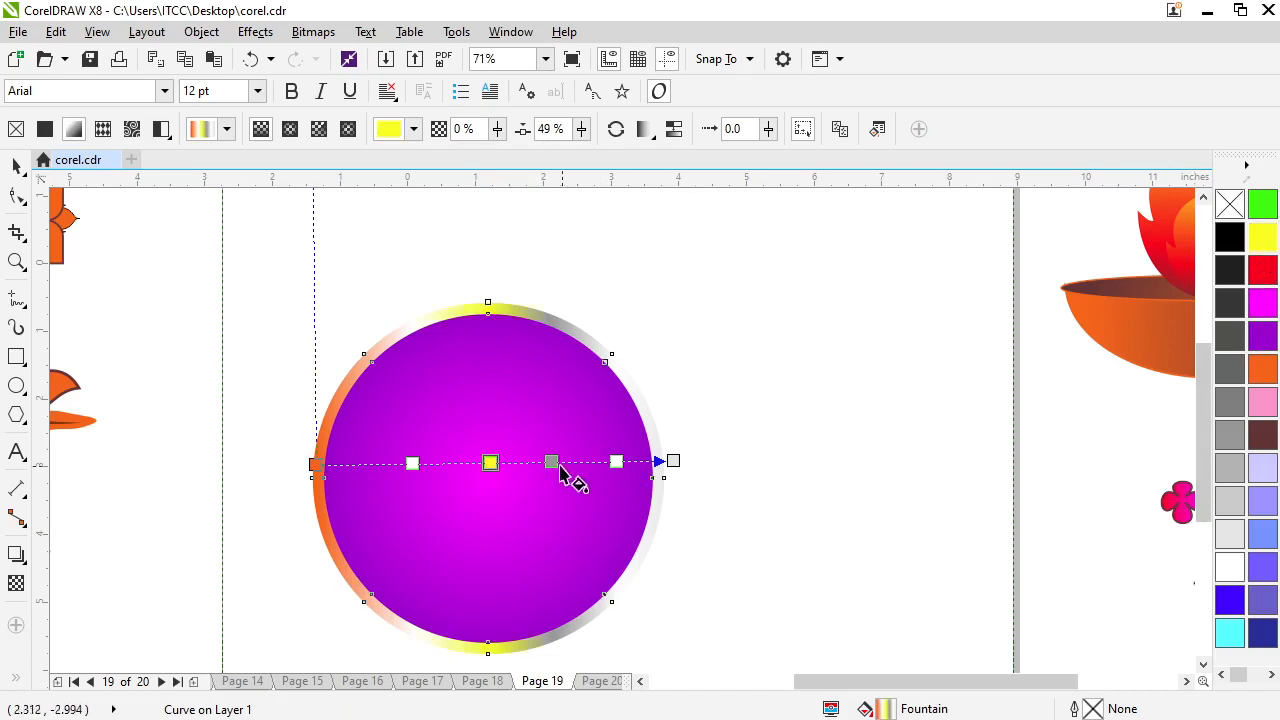
# Move the ring's grey gradient node to 70% and colour it dark brown, shift the neighbouring white node outward, and colour the end node orange
pyautogui.moveTo(552, 462); pyautogui.dragTo(566, 461)
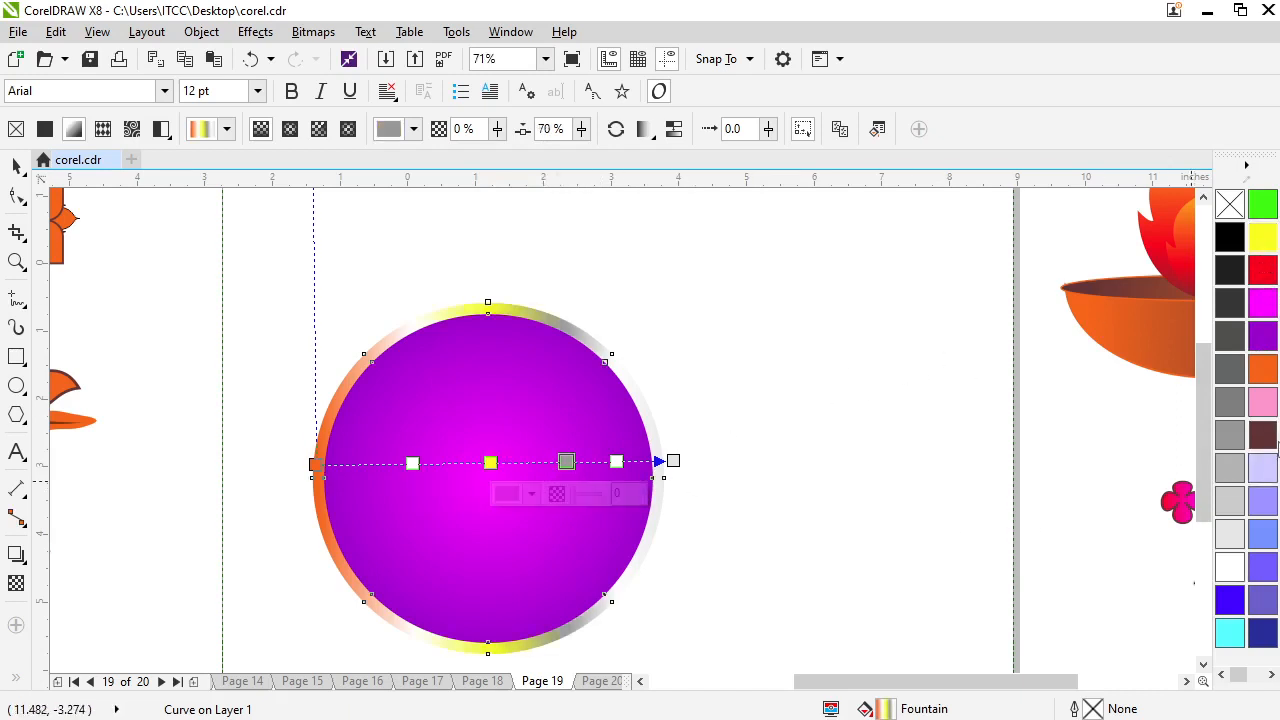
pyautogui.click(1263, 437)
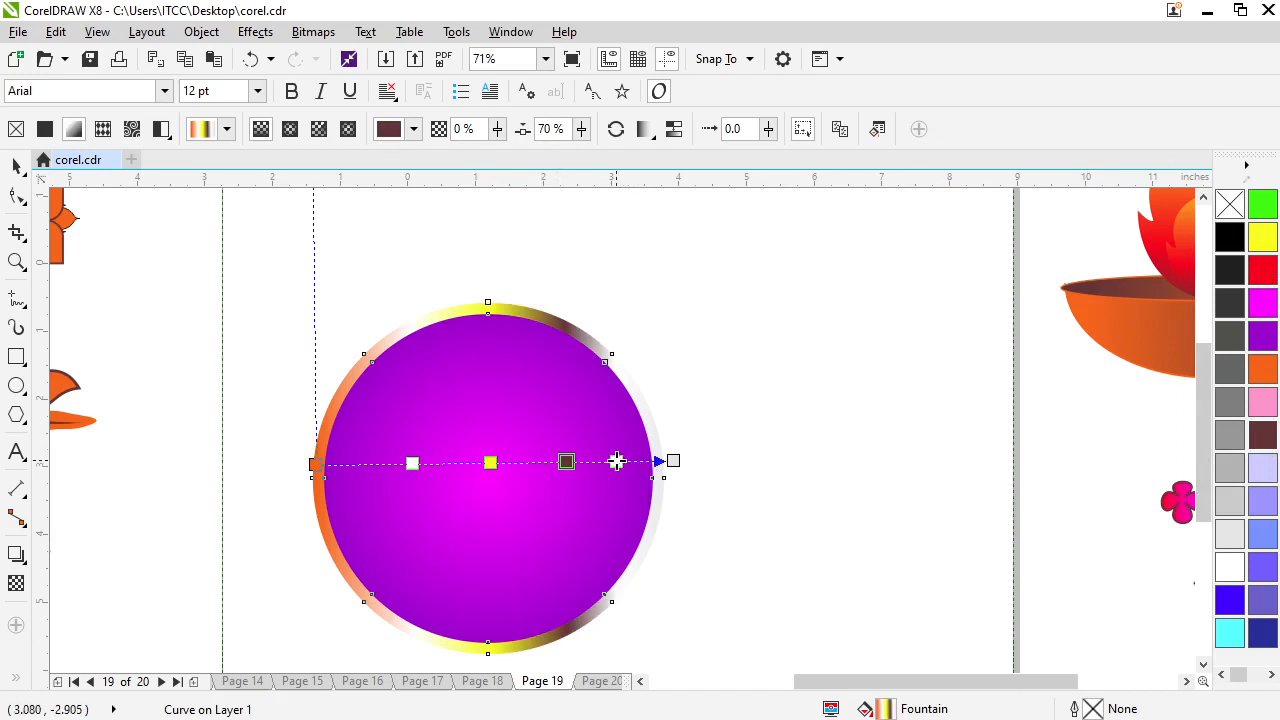
pyautogui.moveTo(616, 461); pyautogui.dragTo(626, 461)
pyautogui.click(673, 460)
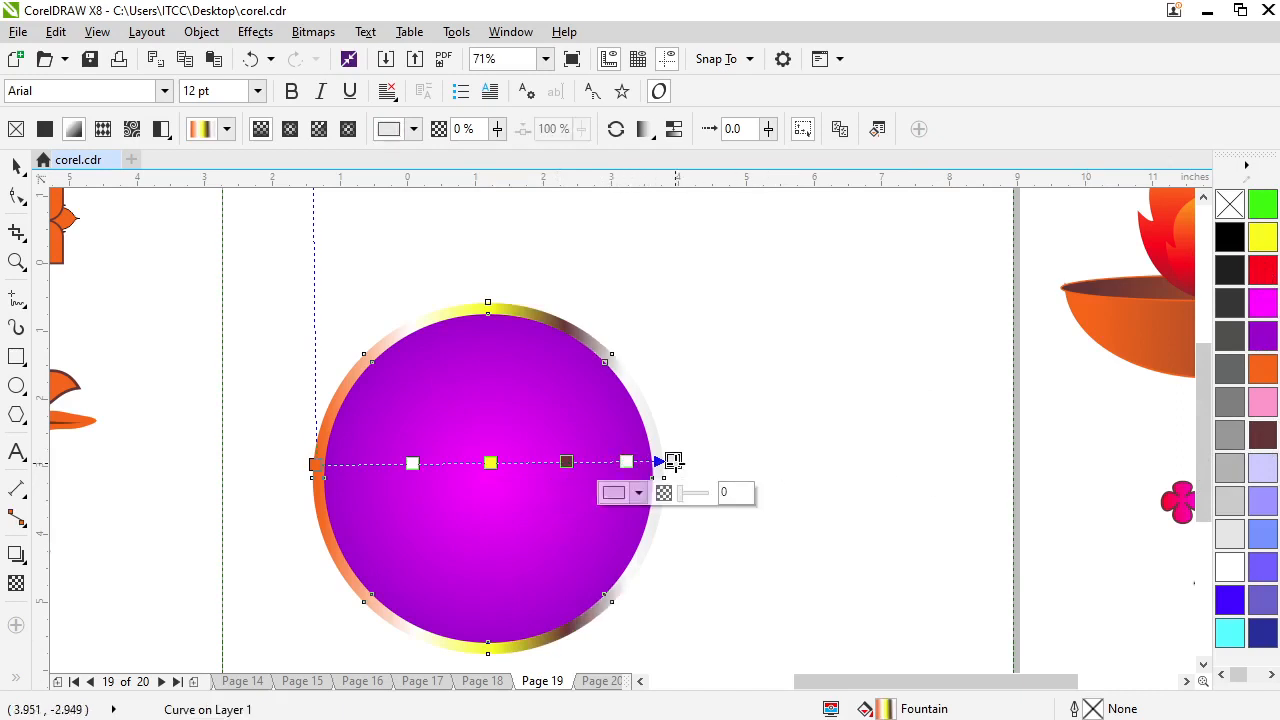
pyautogui.click(1263, 372)
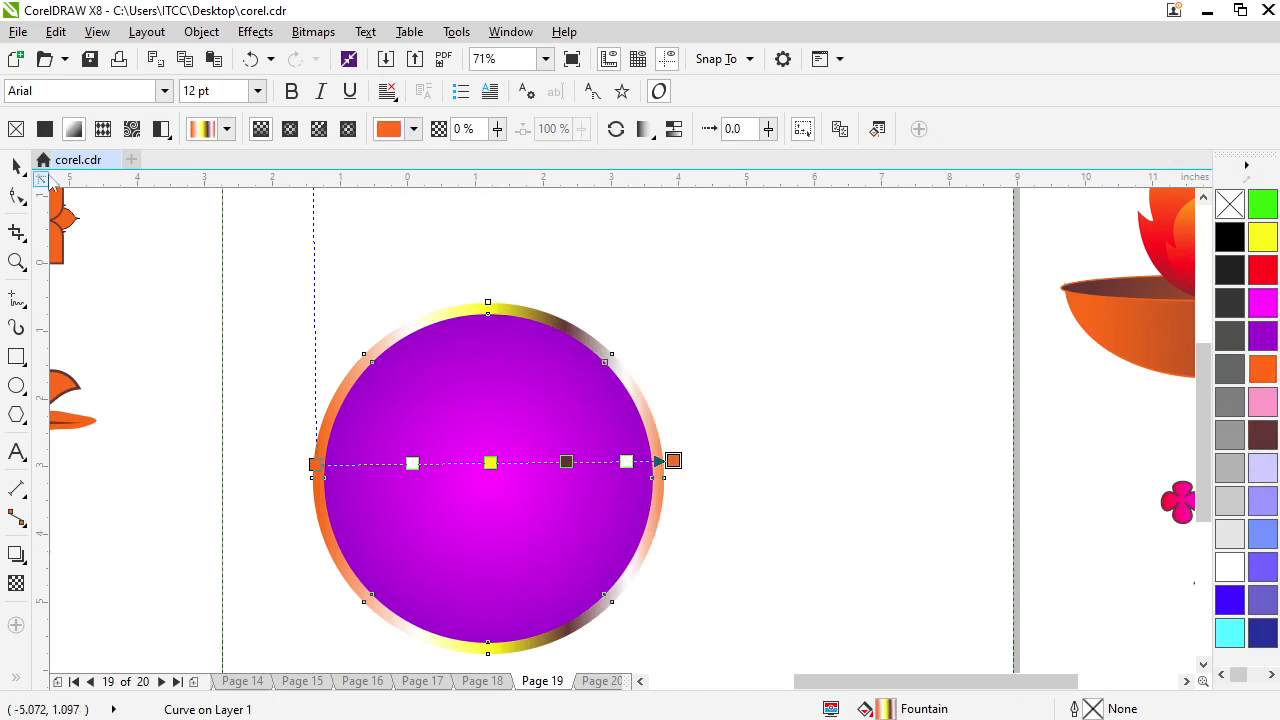
pyautogui.click(15, 168)
pyautogui.moveTo(414, 329); pyautogui.dragTo(606, 325)
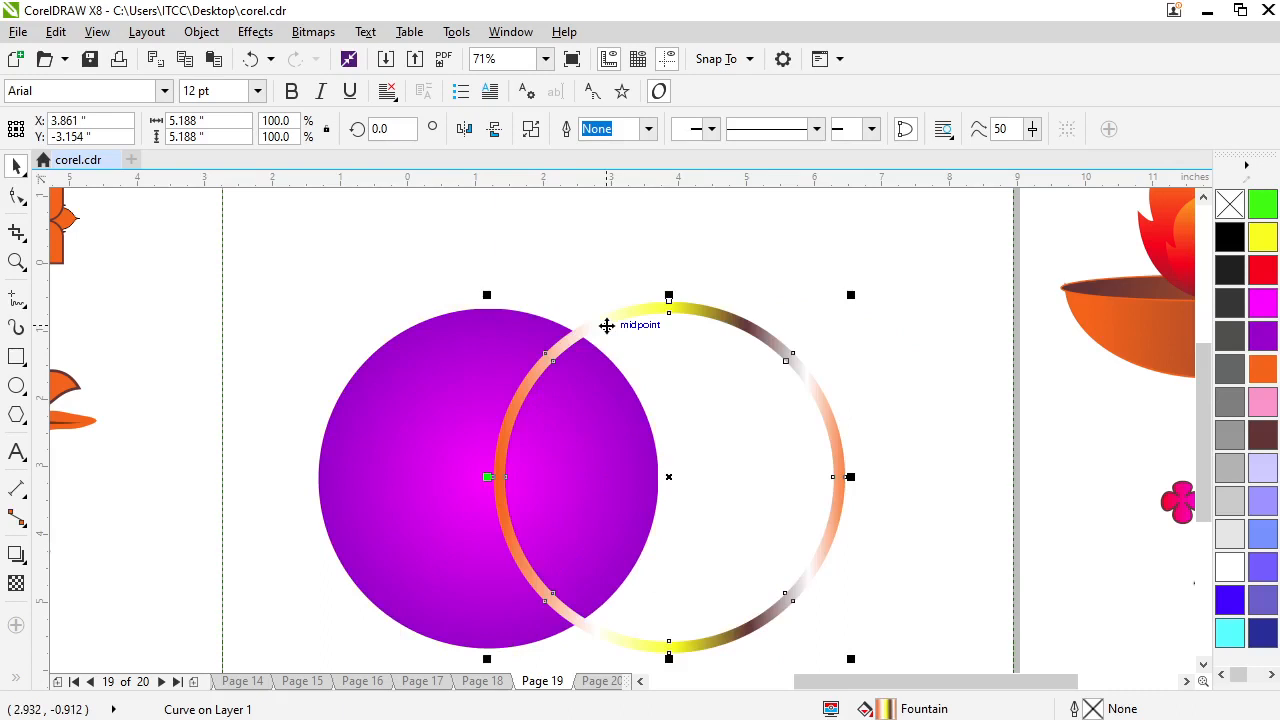
pyautogui.hotkey('ctrl', 'z')
pyautogui.hotkey('ctrl', 'z')
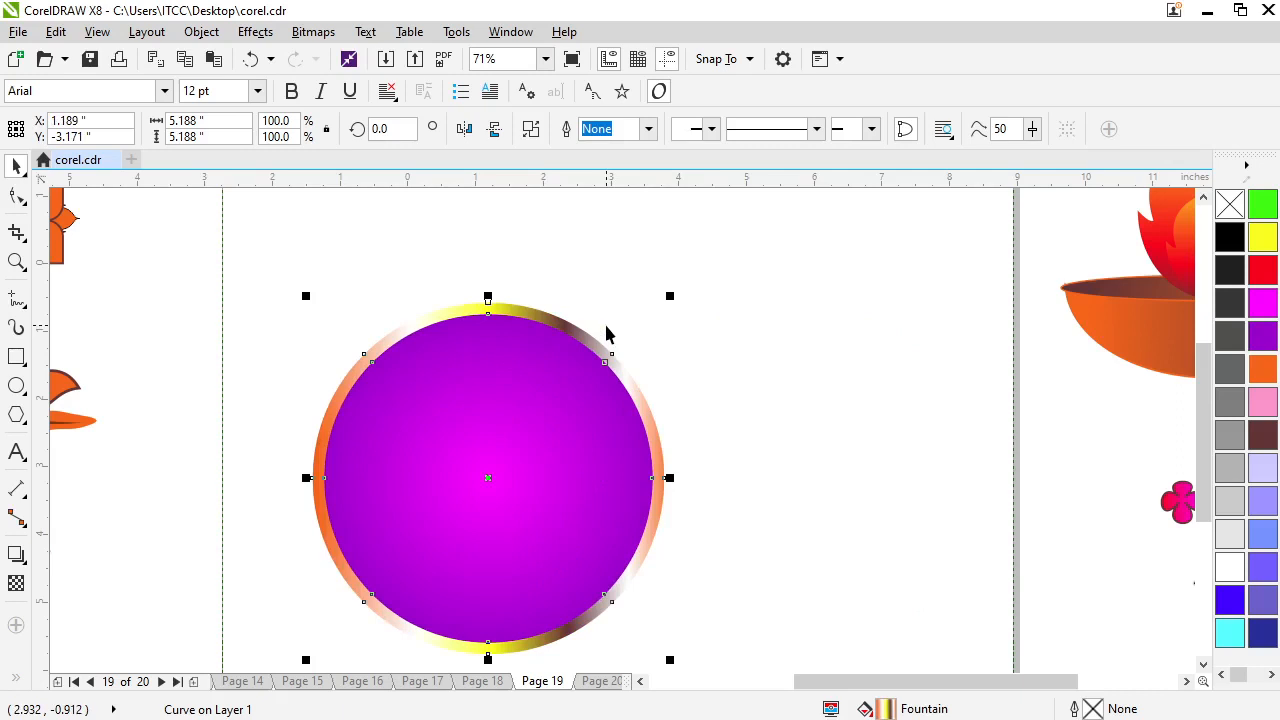
# Import girl-g1a210e7c1_1920.psd from the Desktop and place it beside the circle, about 3.9 by 5.6 inches
pyautogui.rightClick(816, 342)
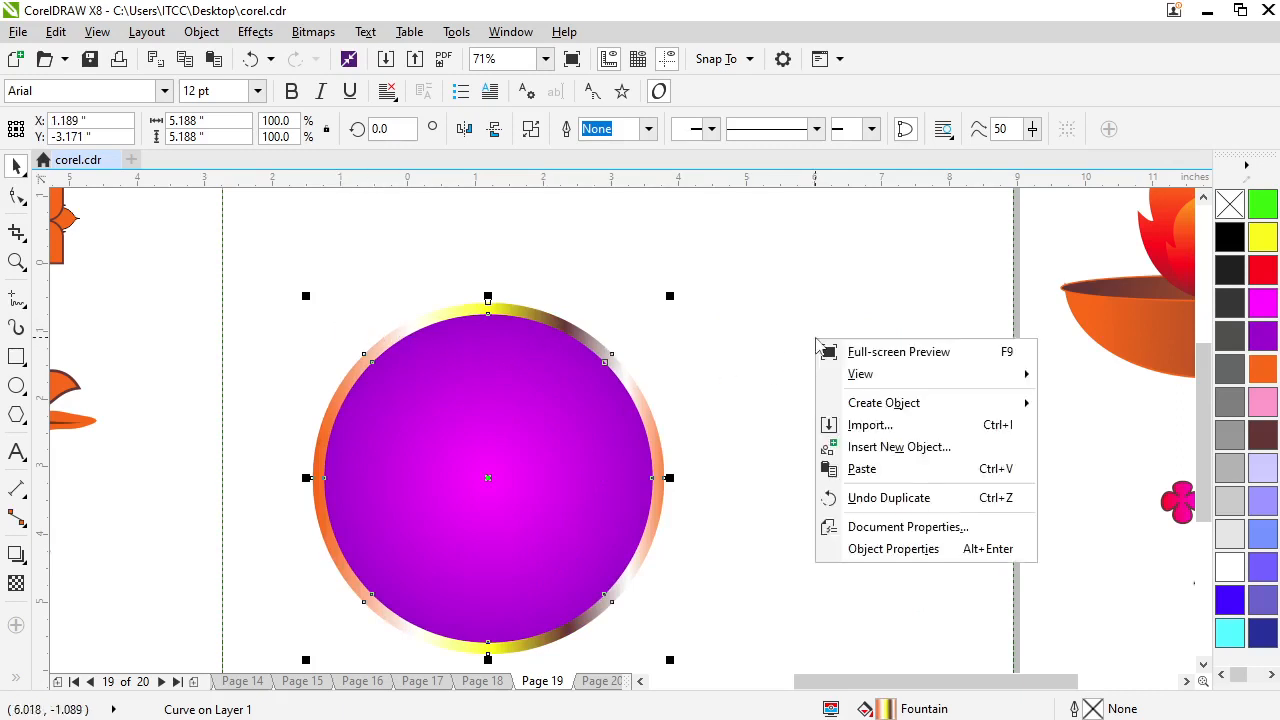
pyautogui.click(884, 431)
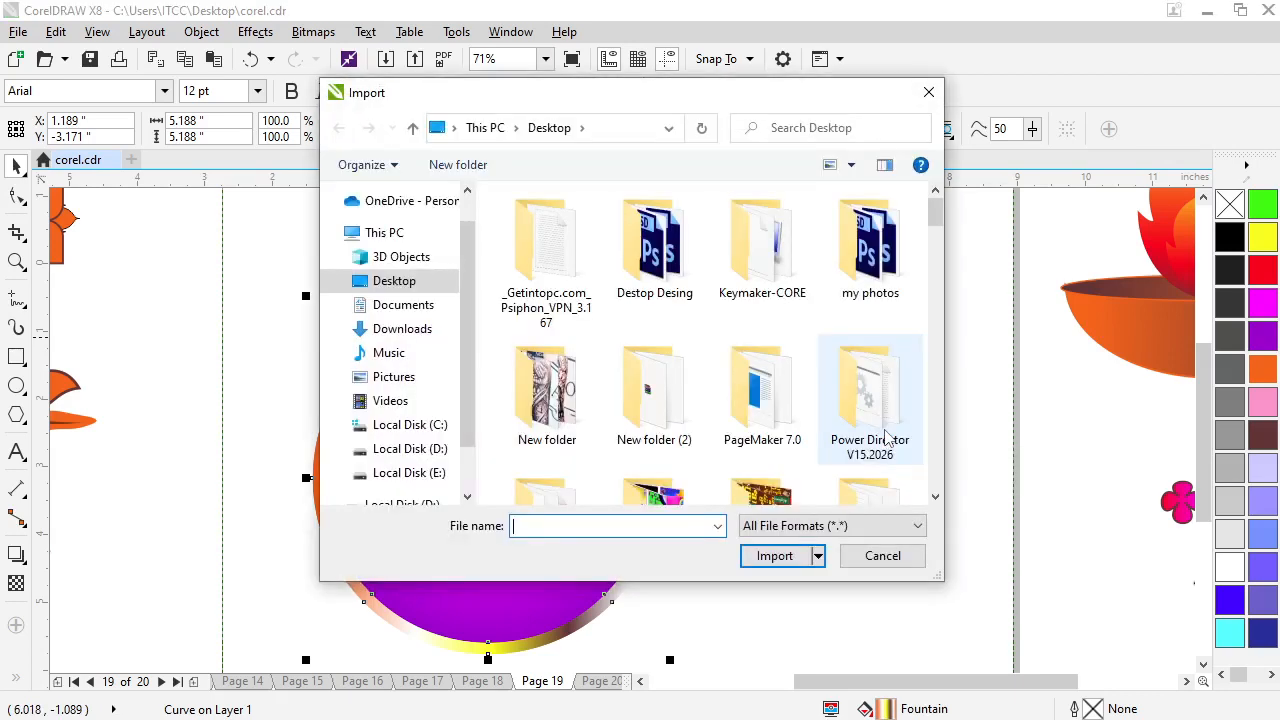
pyautogui.click(545, 410)
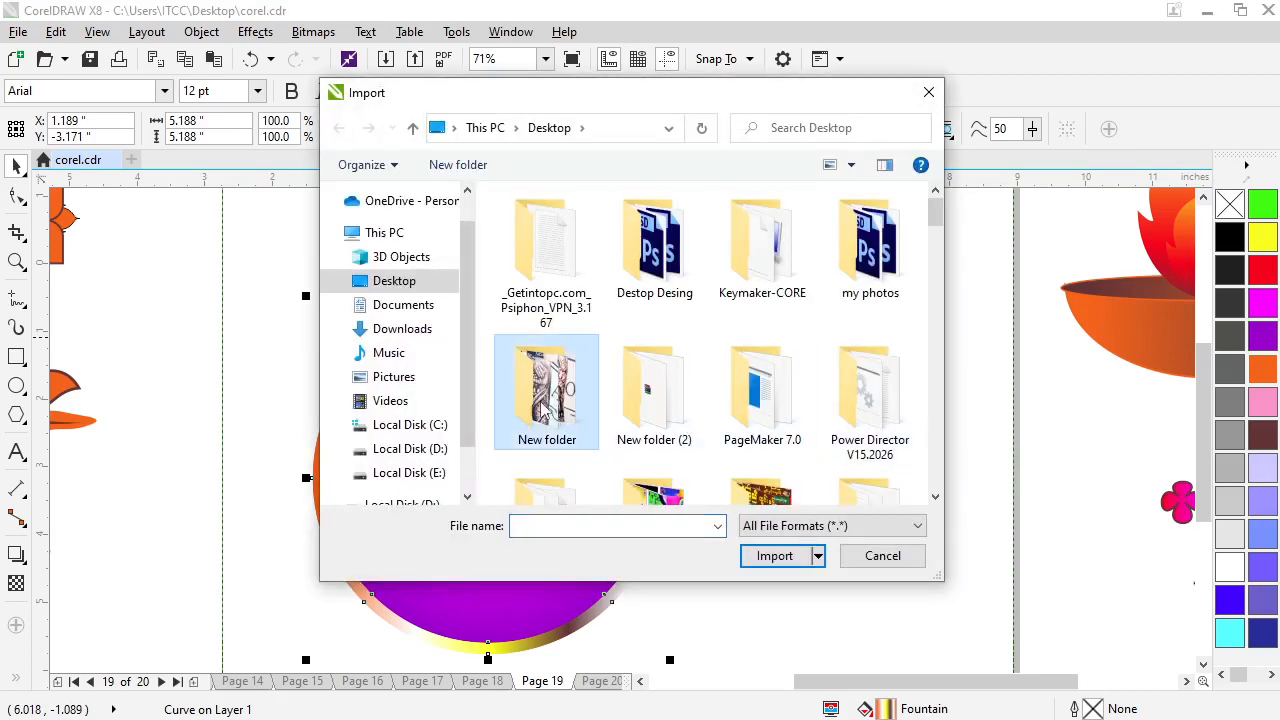
pyautogui.scroll(-3, 545, 410)
pyautogui.click(660, 255)
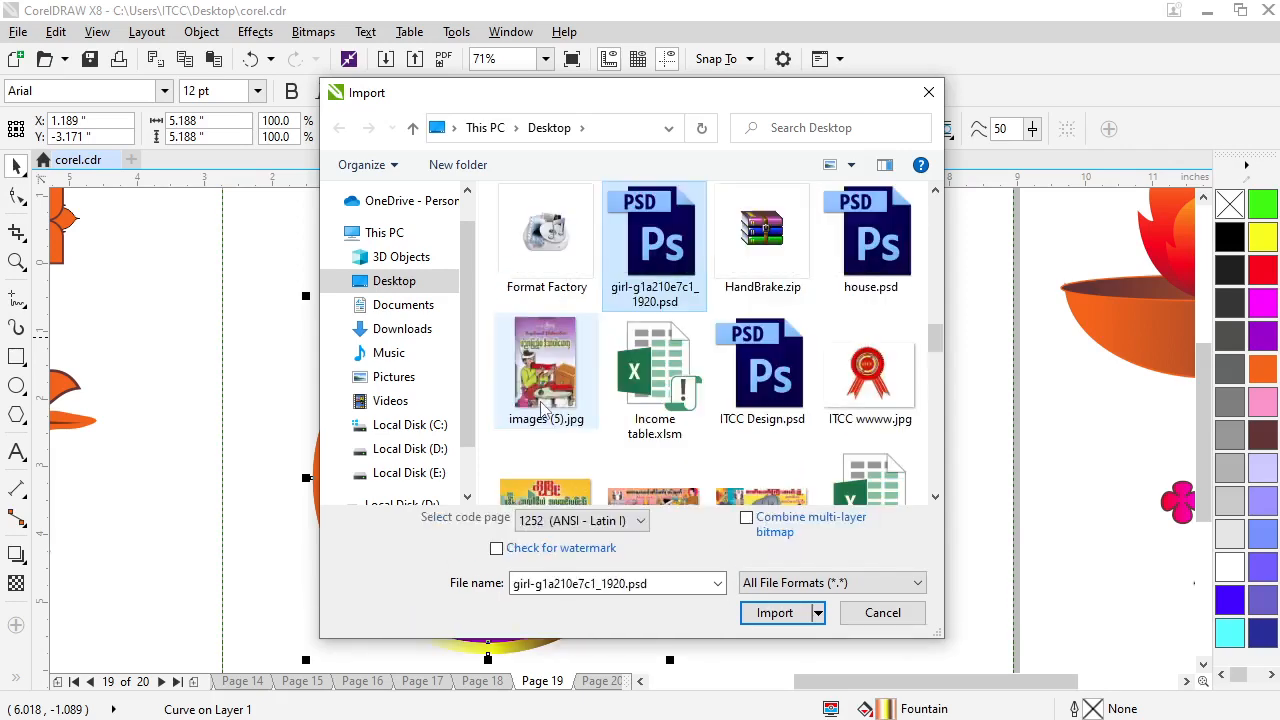
pyautogui.click(772, 612)
pyautogui.moveTo(694, 226)
pyautogui.mouseDown()
pyautogui.moveTo(786, 357)
pyautogui.moveTo(1031, 604)
pyautogui.mouseUp()
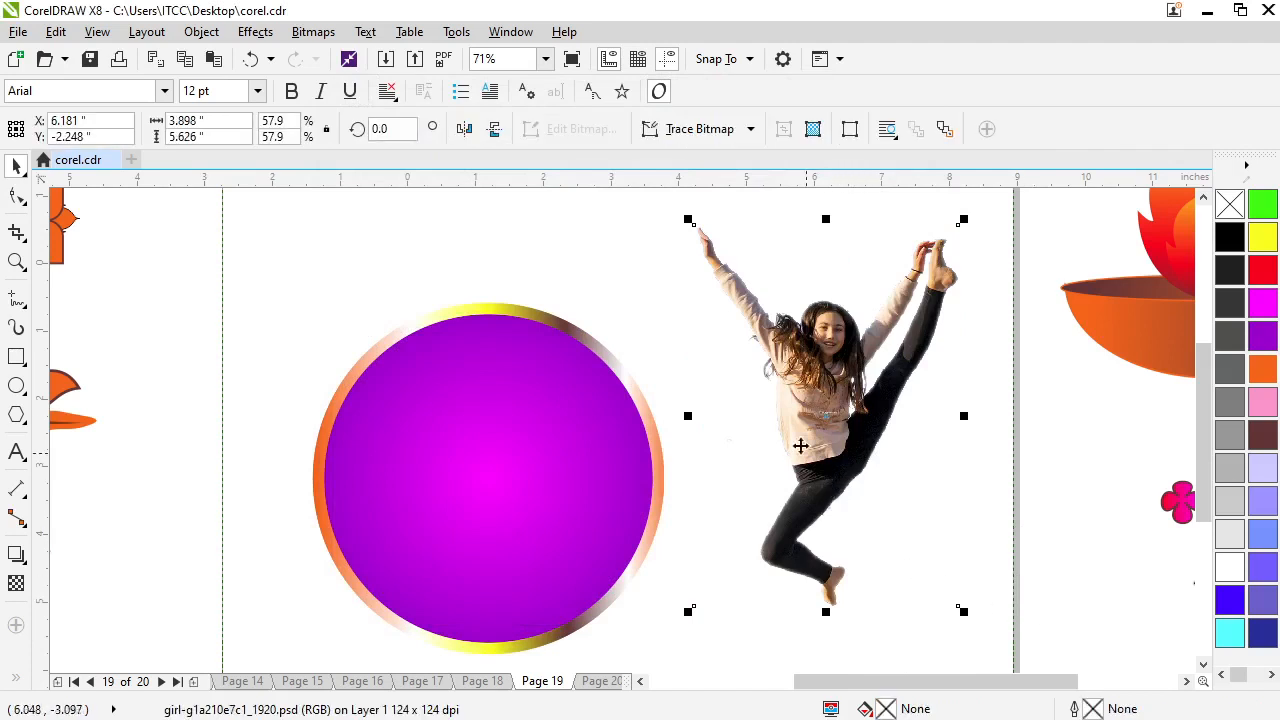
# Enlarge the girl picture to about 6.7 by 9.7 inches and position it over the purple circle
pyautogui.scroll(-2, 766, 374)
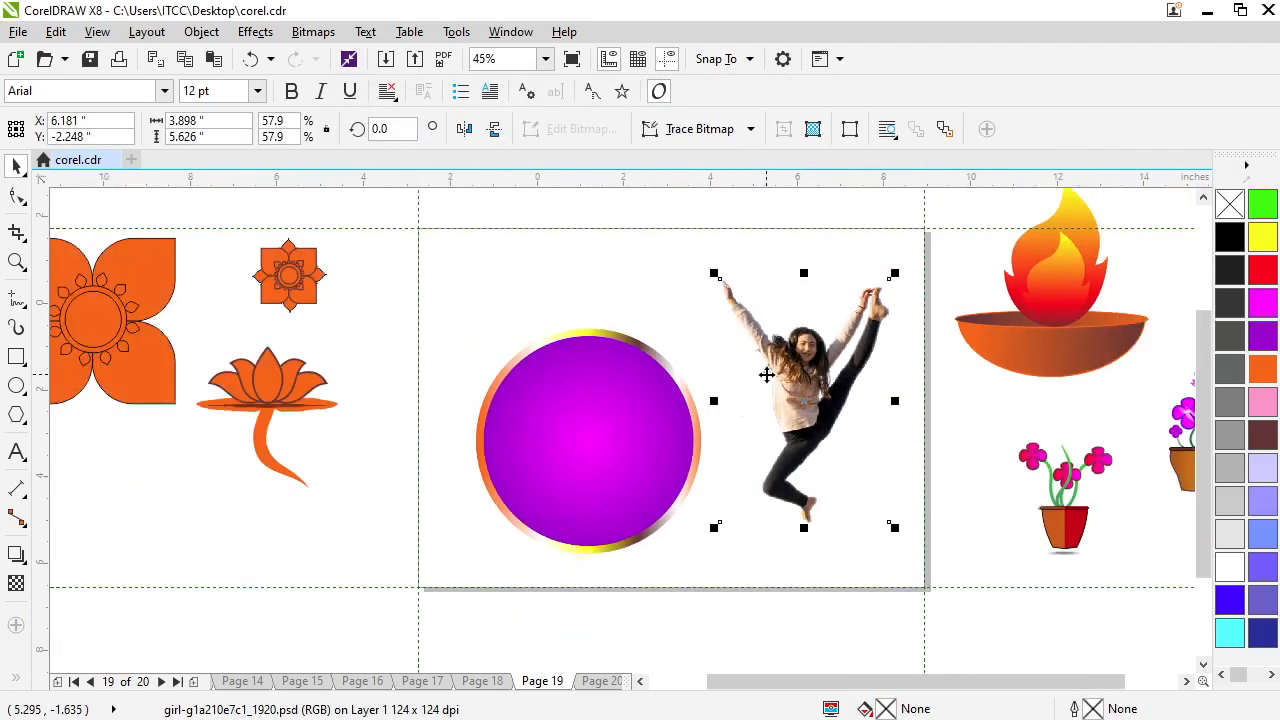
pyautogui.moveTo(714, 530); pyautogui.dragTo(565, 652)
pyautogui.moveTo(899, 273); pyautogui.dragTo(973, 209)
pyautogui.moveTo(765, 385); pyautogui.dragTo(591, 399)
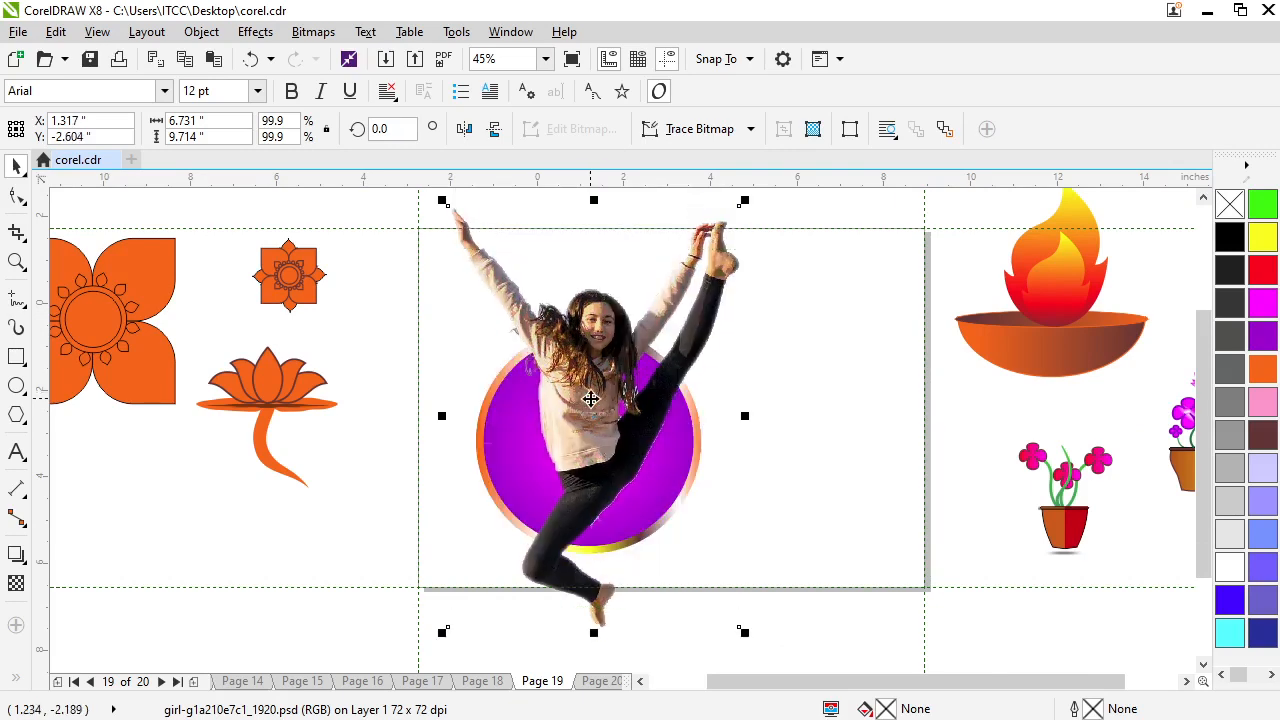
# Raise the girl picture's lower-left corner node to hide her lower leg outside the circle, and send the picture one level back behind the ring
pyautogui.click(16, 196)
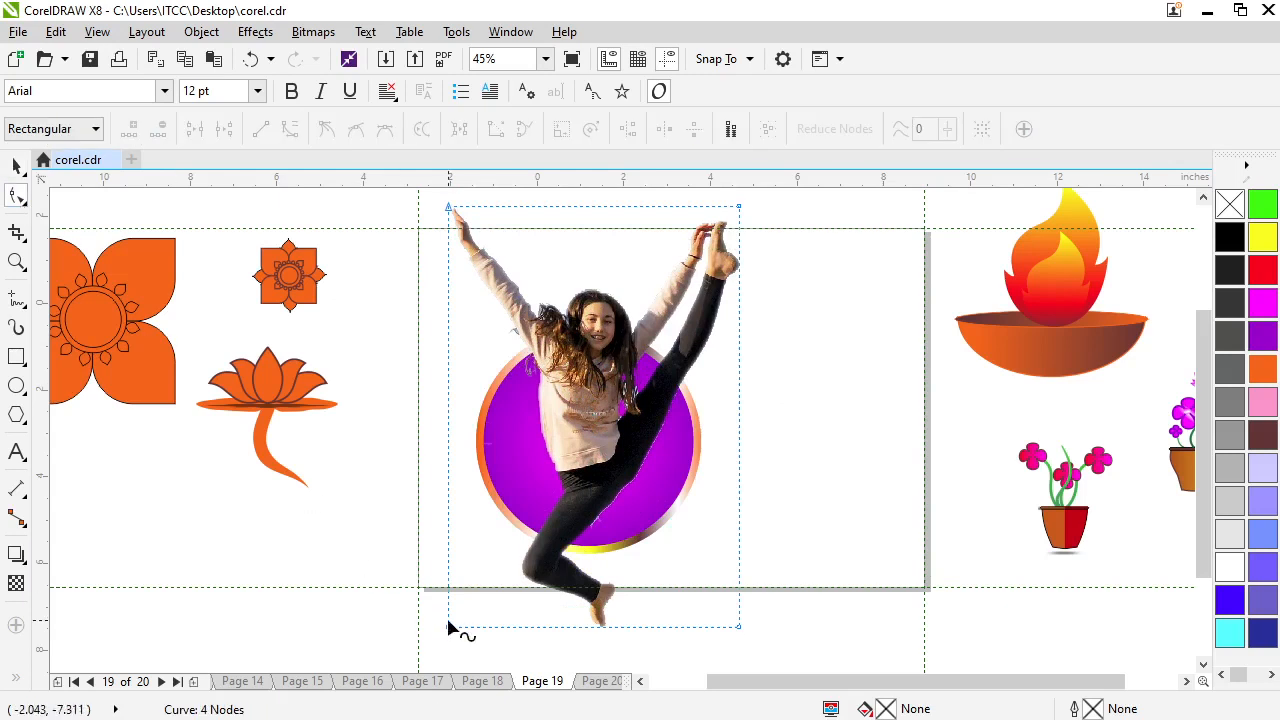
pyautogui.moveTo(448, 631); pyautogui.dragTo(448, 495)
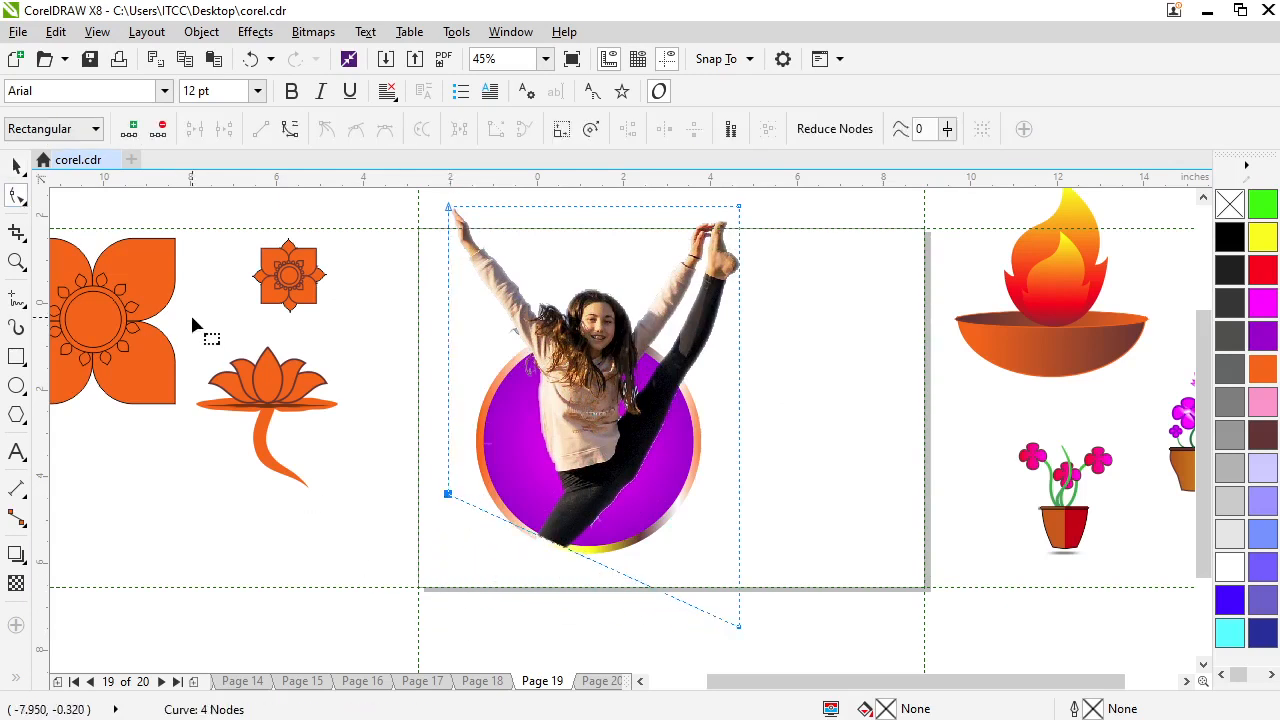
pyautogui.click(16, 165)
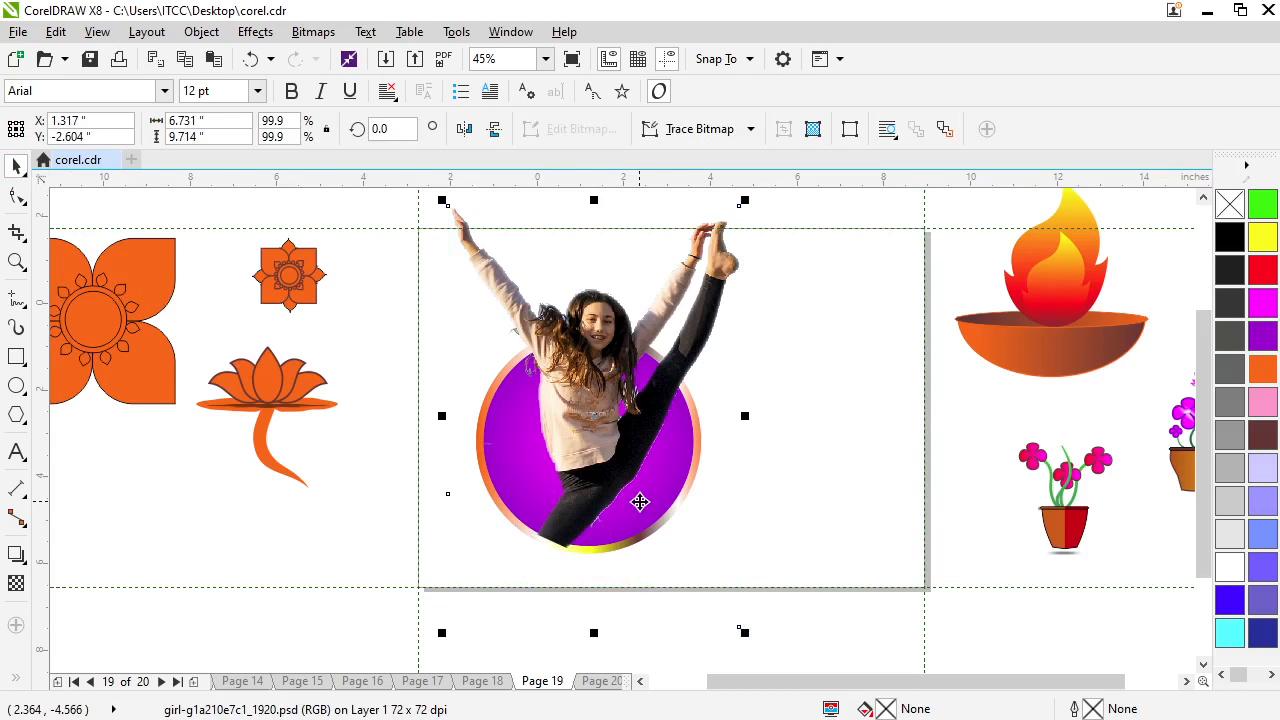
pyautogui.hotkey('ctrl', 'pagedown')
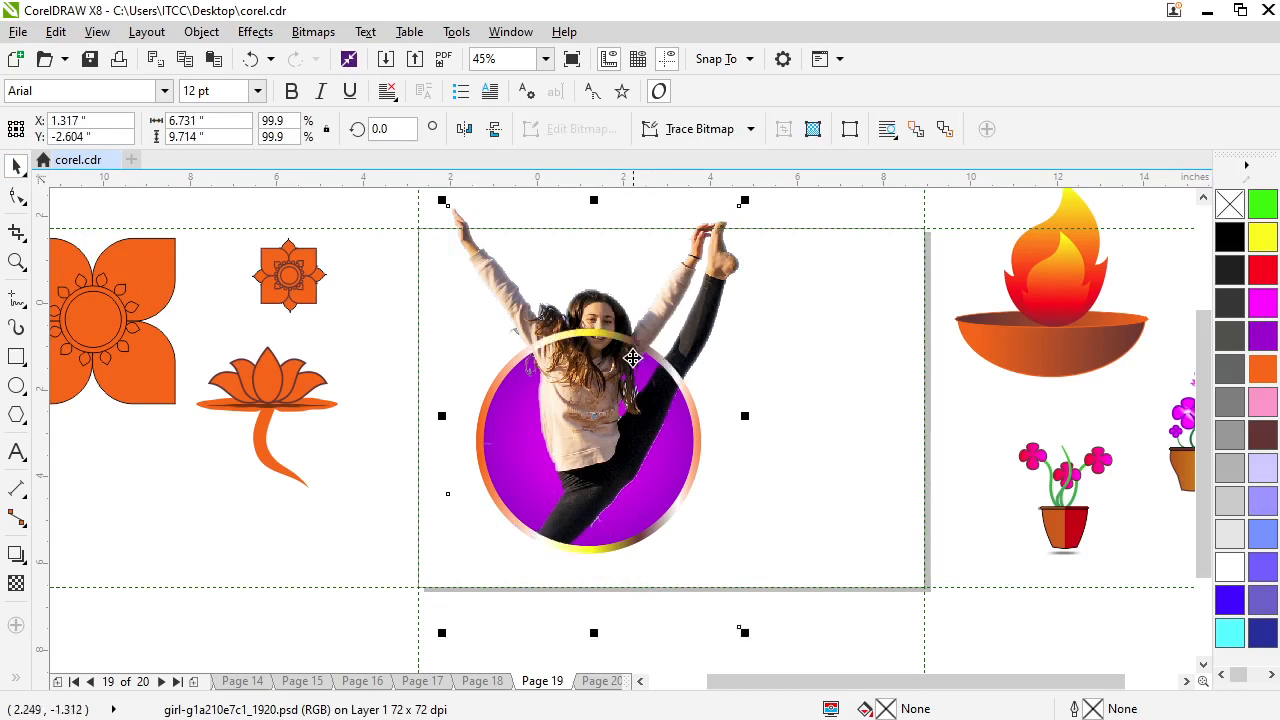
# Crop the gradient ring to its lower part, using a crop area of about 7.6 by 3.4 inches across the lower circle
pyautogui.click(16, 232)
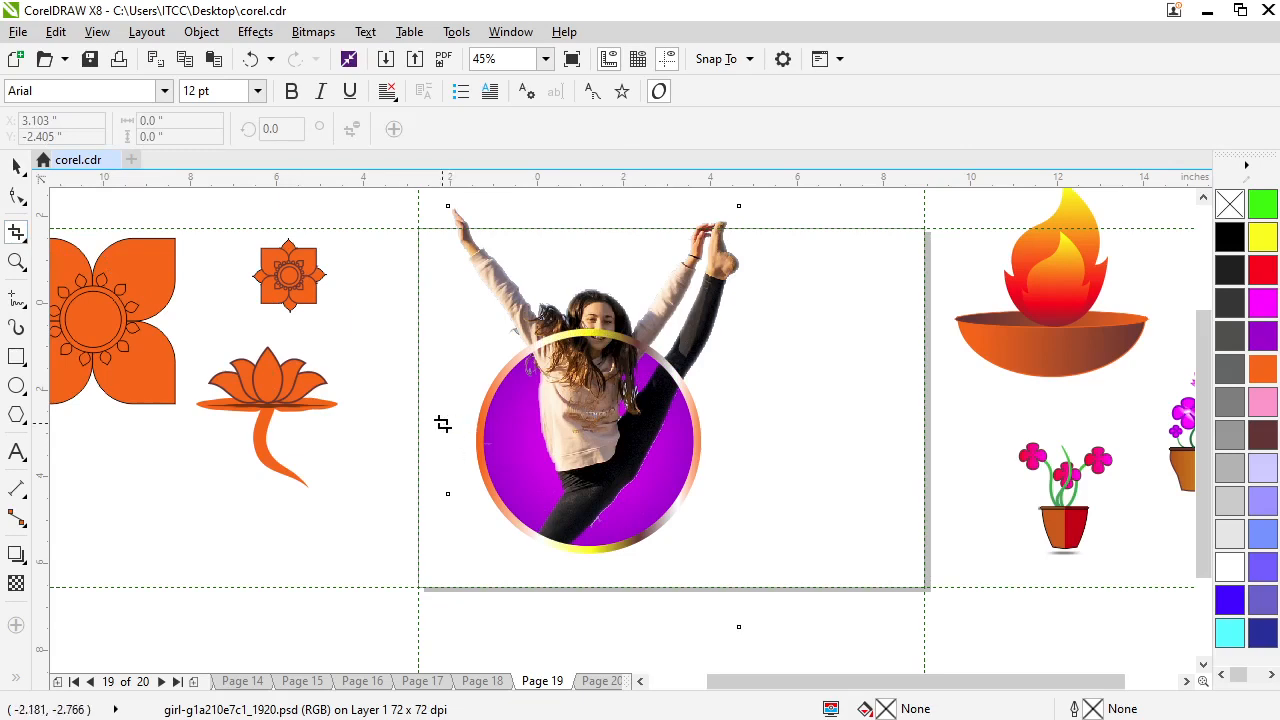
pyautogui.moveTo(443, 424); pyautogui.dragTo(769, 571)
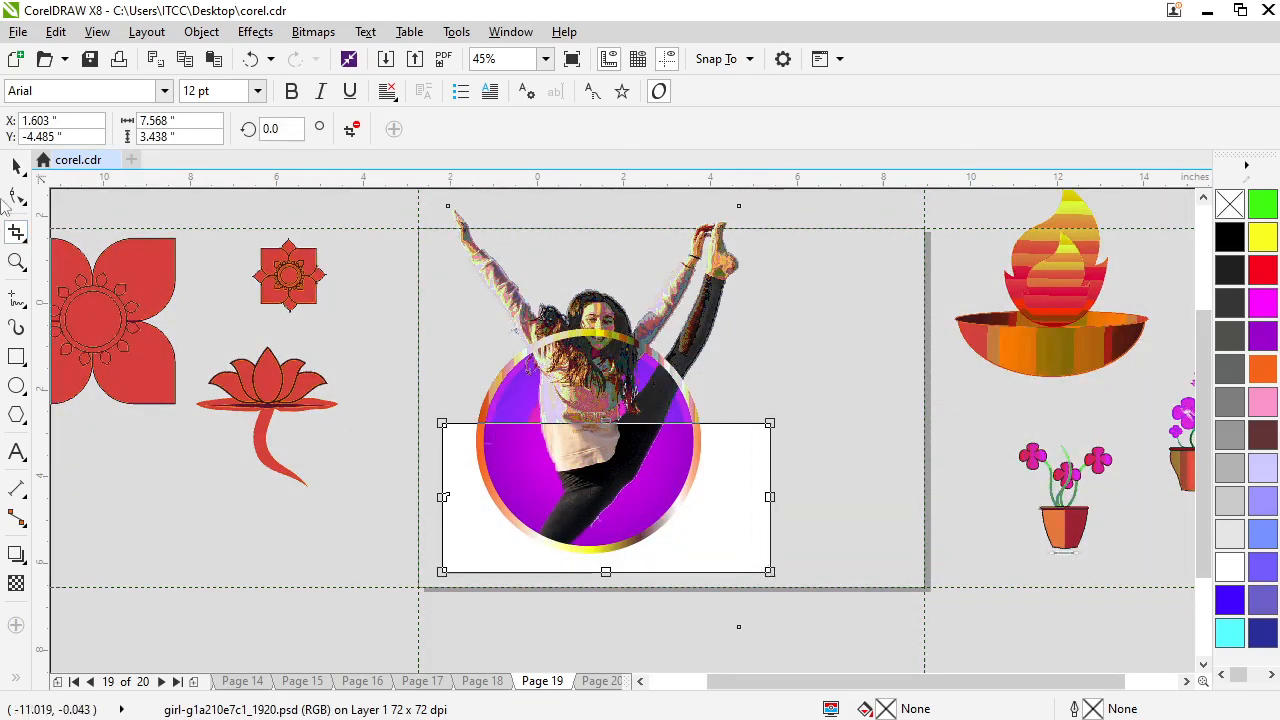
pyautogui.click(17, 170)
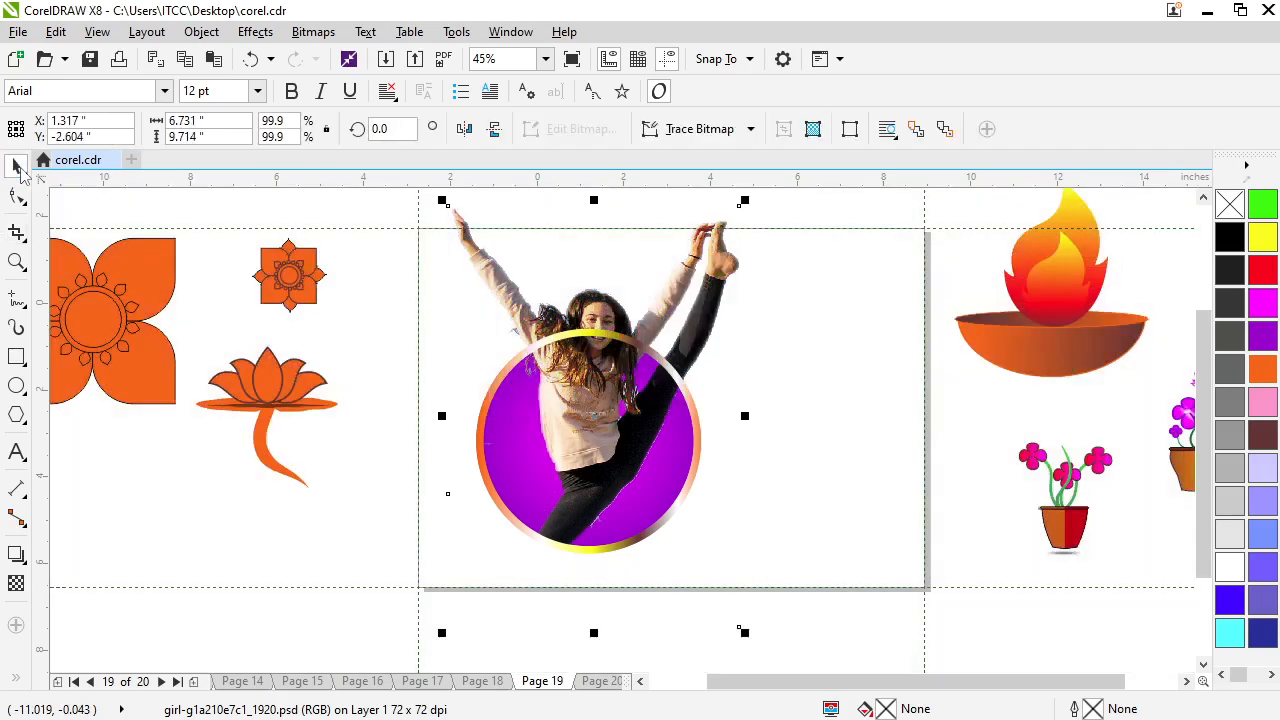
pyautogui.click(517, 353)
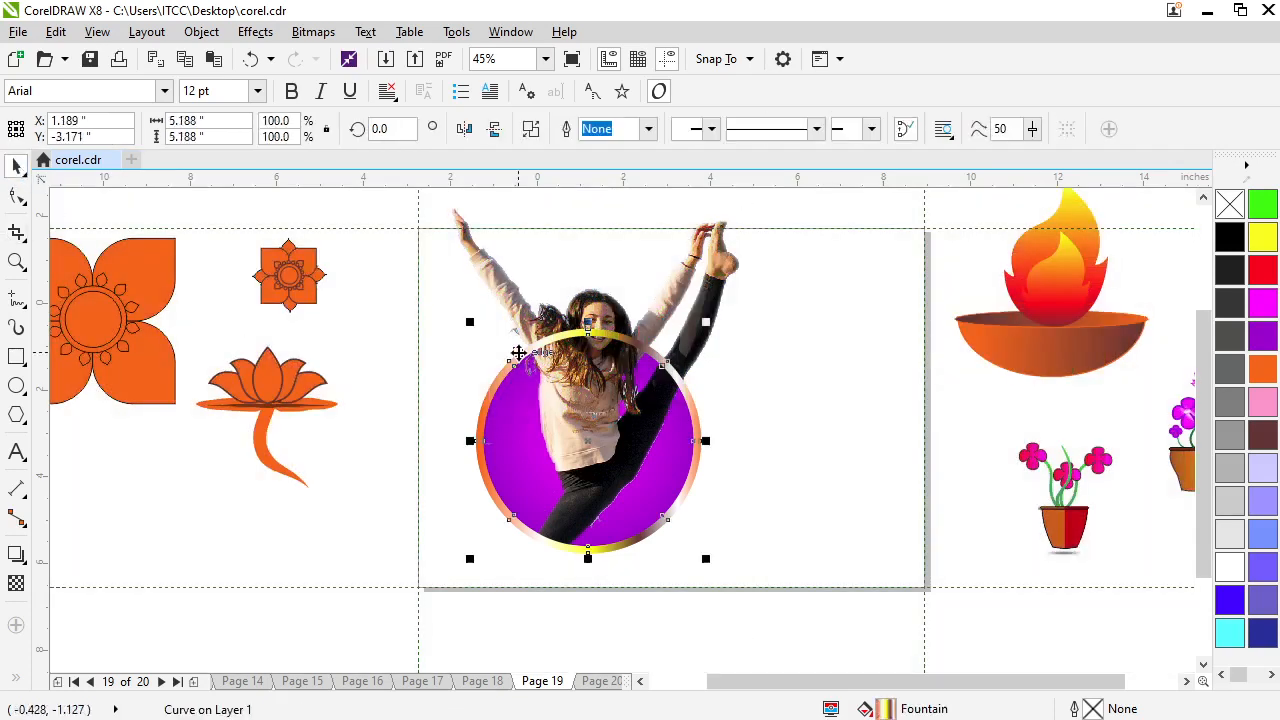
pyautogui.click(17, 233)
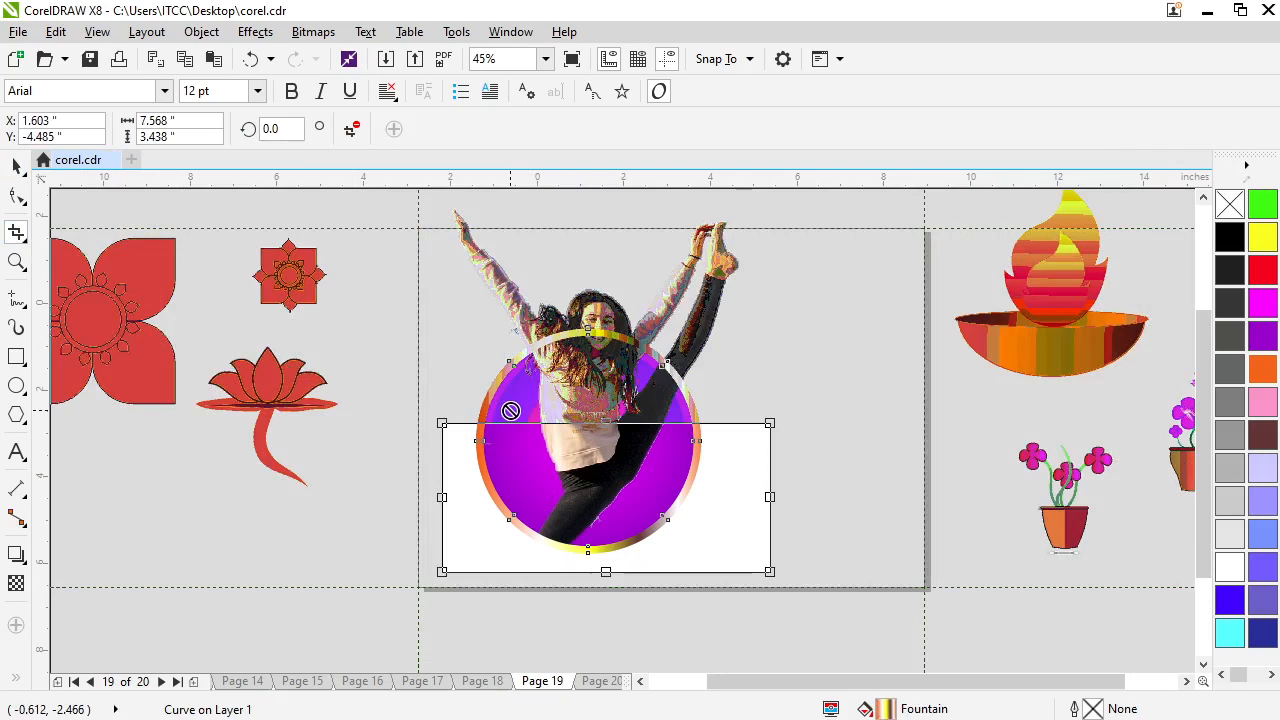
pyautogui.press('Escape')
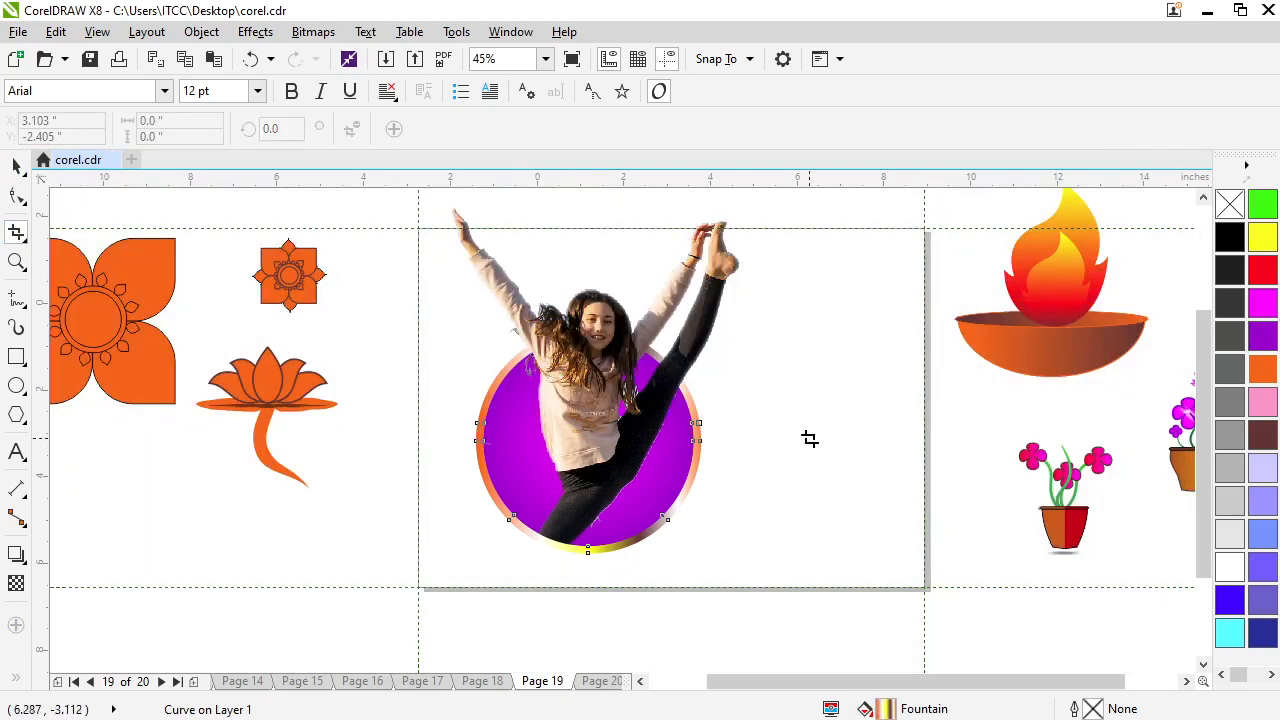
# Move the girl picture off the purple circle to the area beside the page, over the flame bowl
pyautogui.scroll(3, 571, 569)
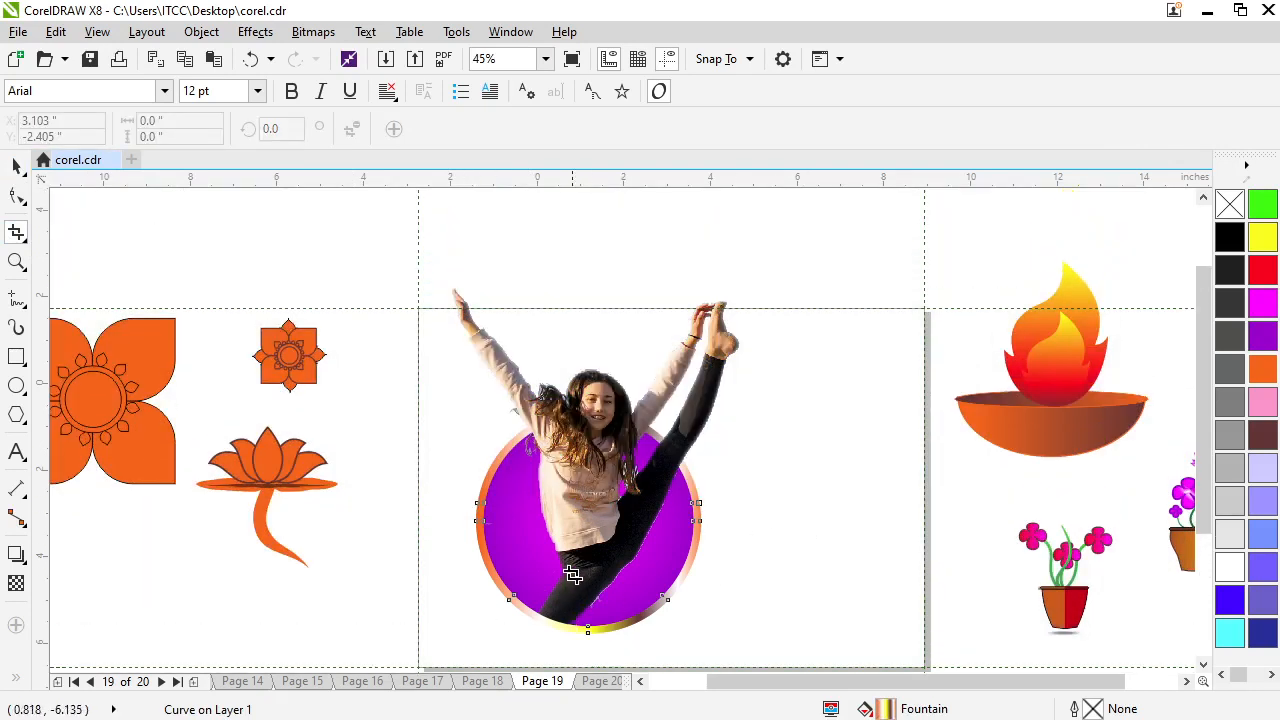
pyautogui.scroll(3, 566, 601)
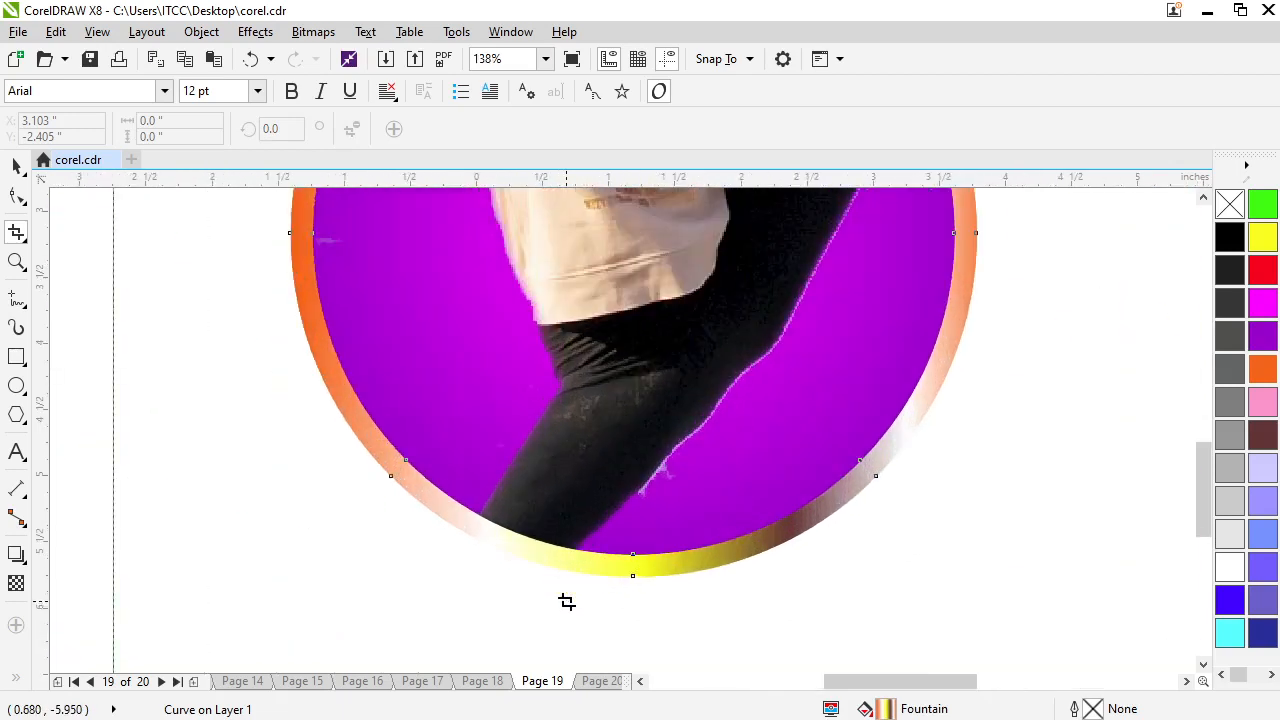
pyautogui.scroll(2, 566, 601)
pyautogui.scroll(-4, 566, 600)
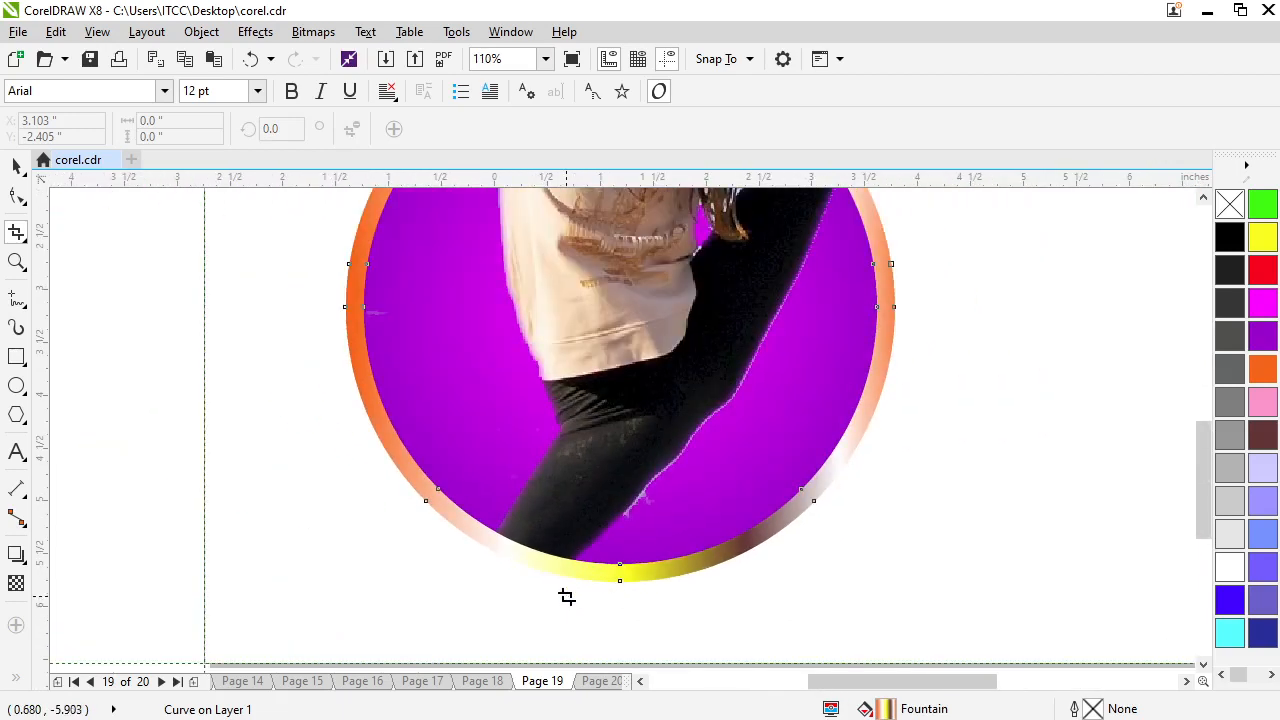
pyautogui.scroll(-1, 566, 597)
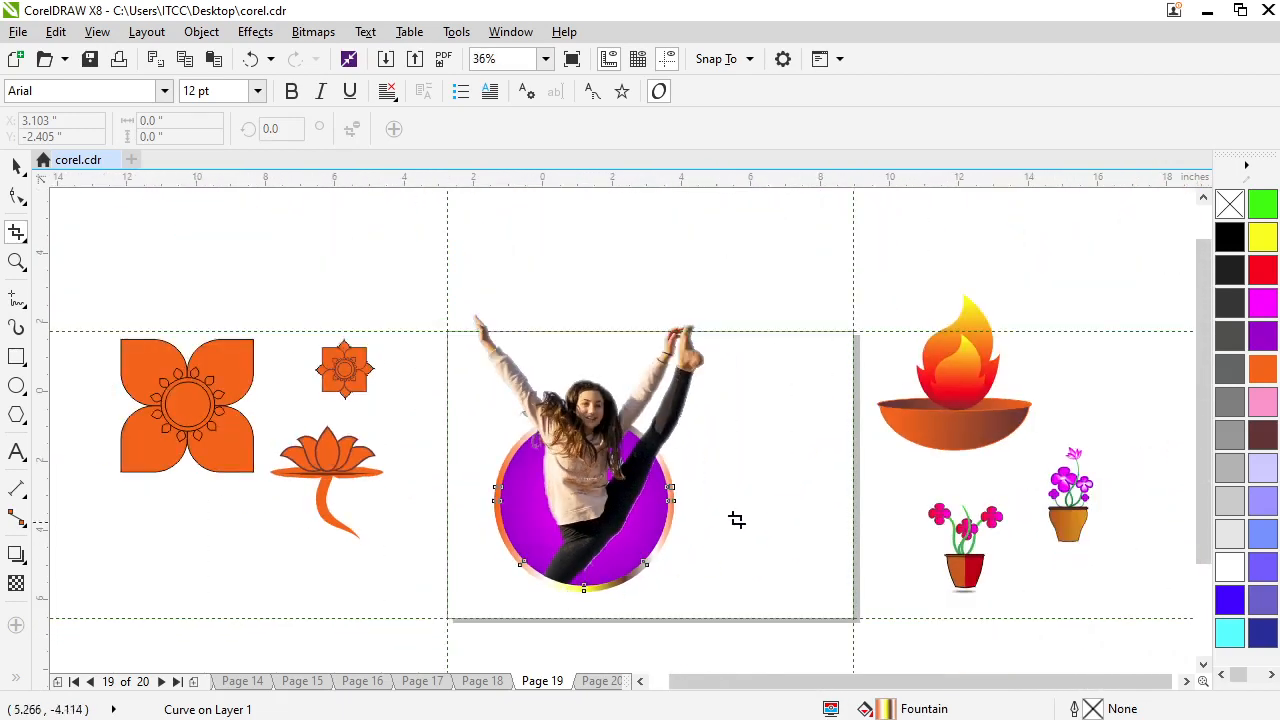
pyautogui.click(16, 165)
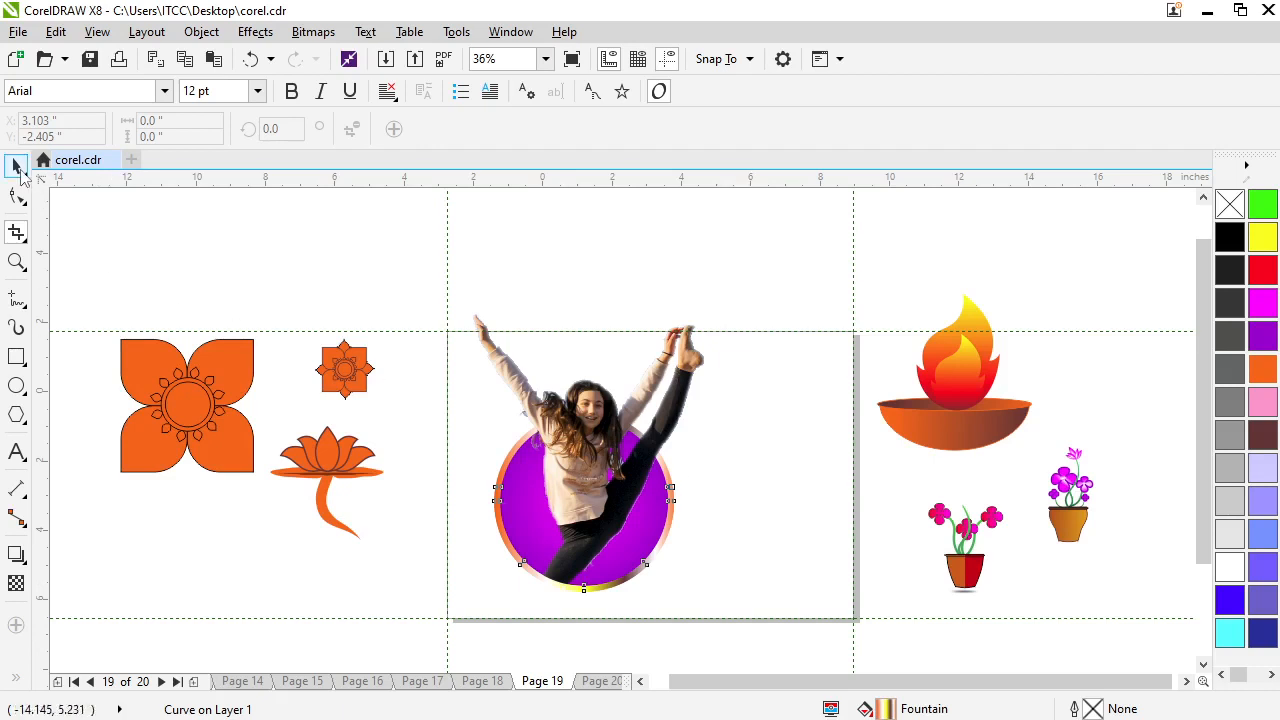
pyautogui.click(591, 441)
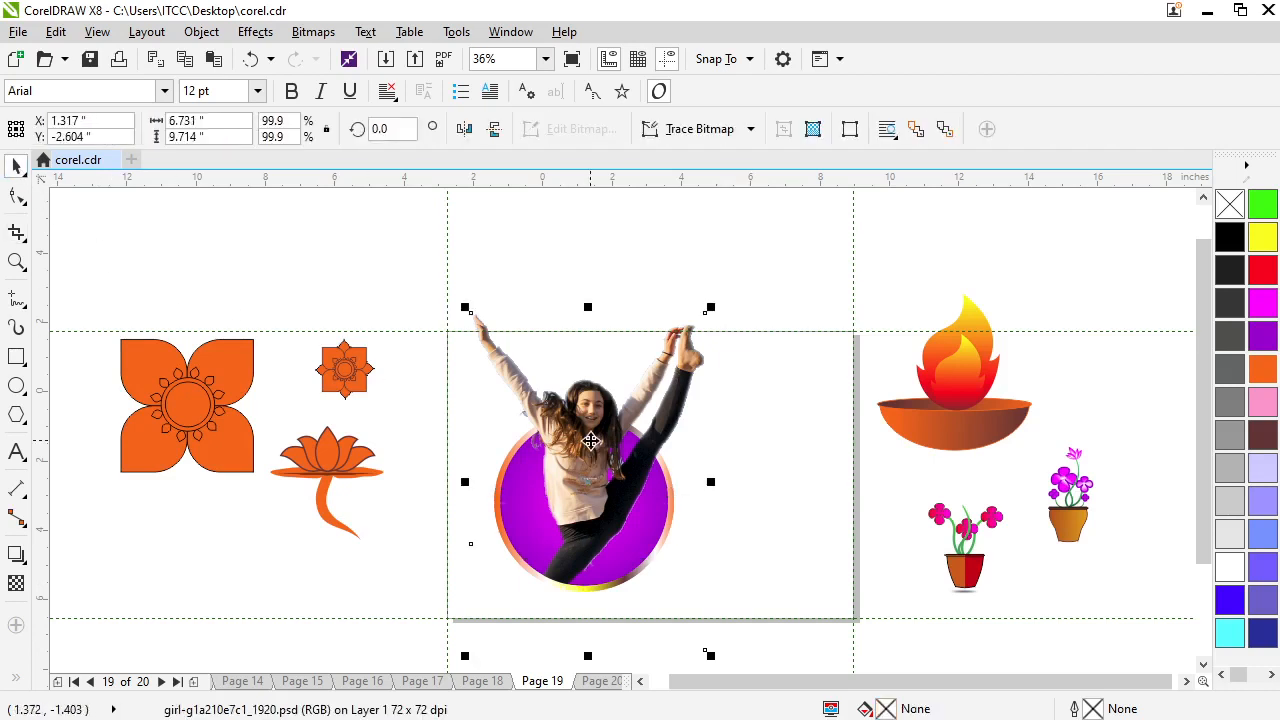
pyautogui.moveTo(591, 441); pyautogui.dragTo(948, 401)
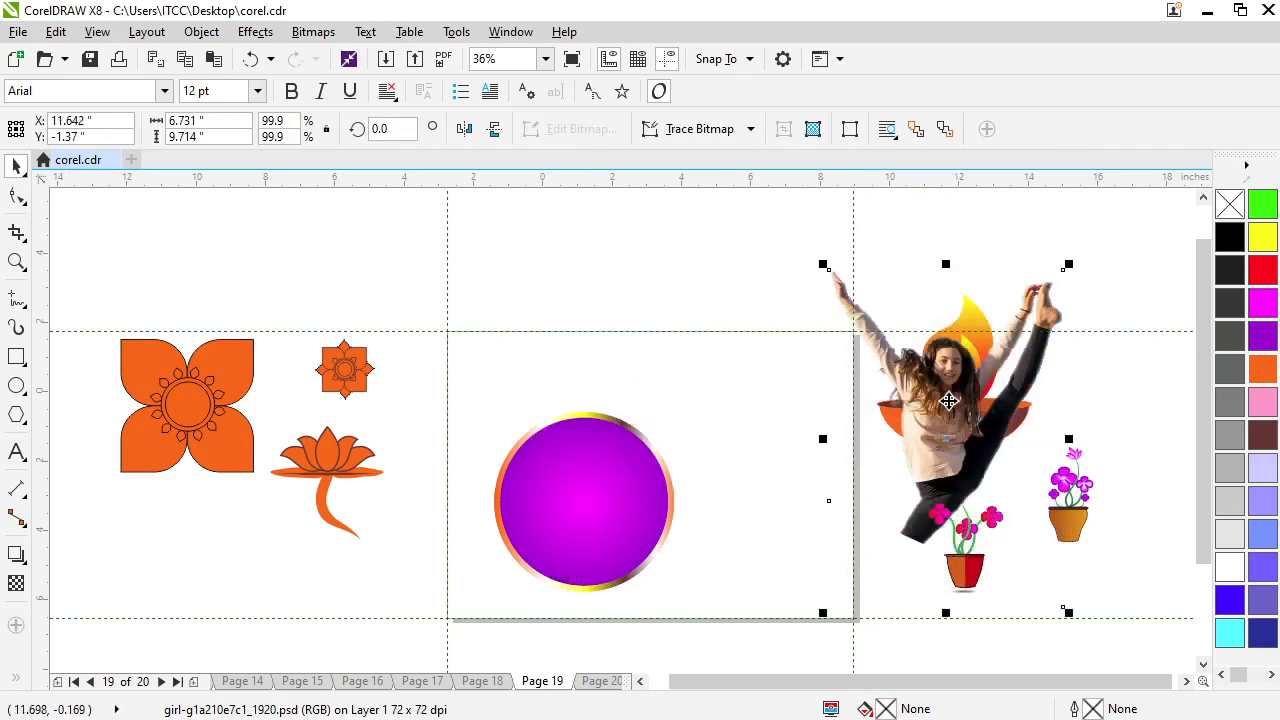
# Import woman-gbf1285896_1920.psd from the Desktop and place it on the page at about 10.4 by 11.4 inches
pyautogui.rightClick(731, 368)
pyautogui.click(780, 457)
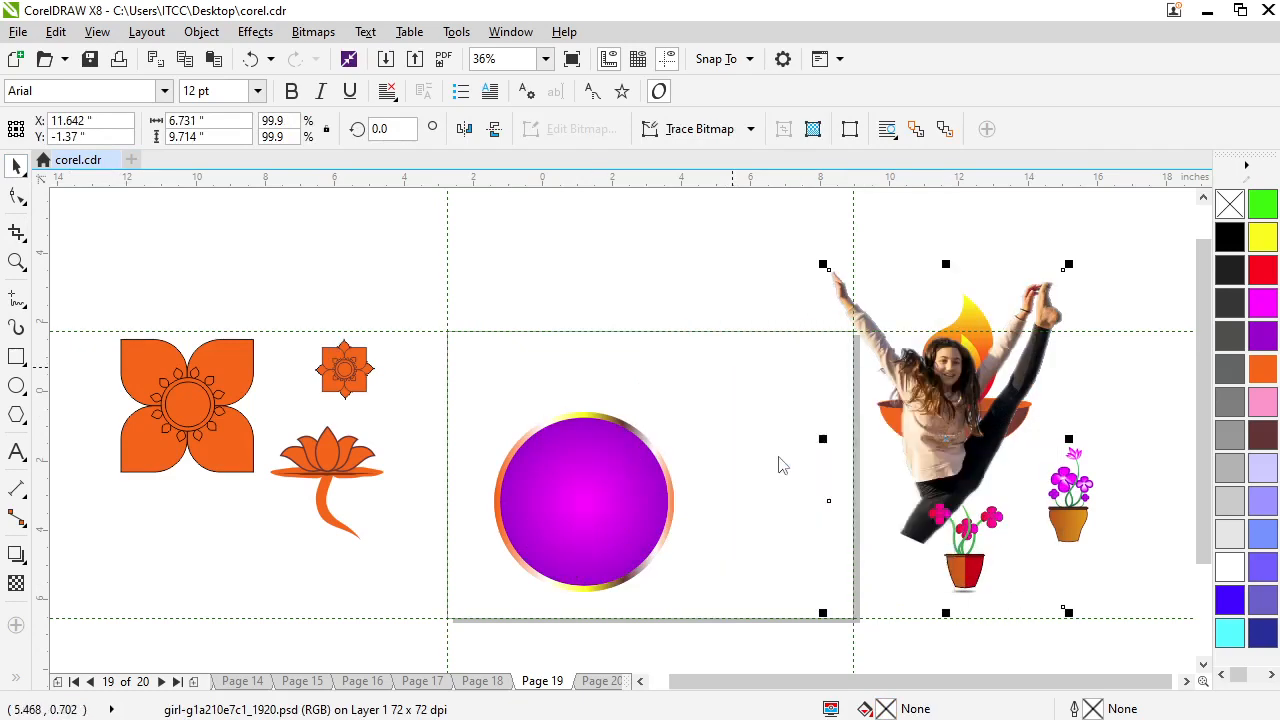
pyautogui.click(549, 388)
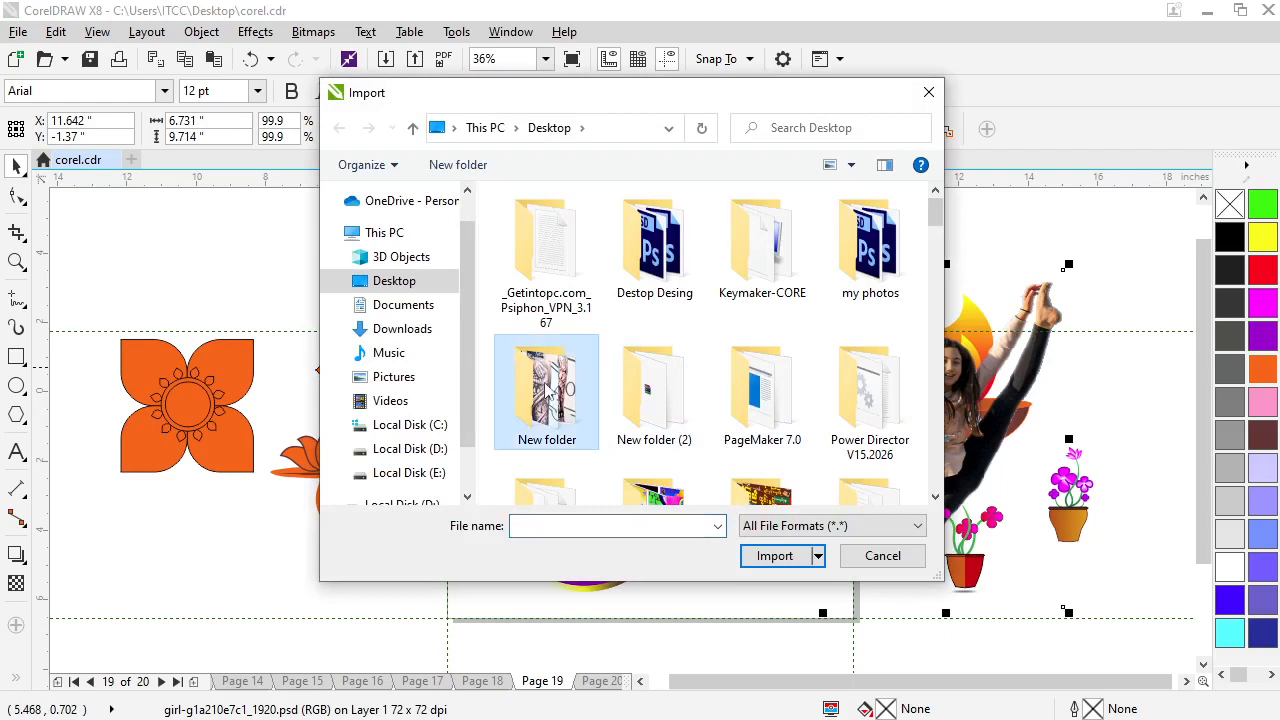
pyautogui.press('w')
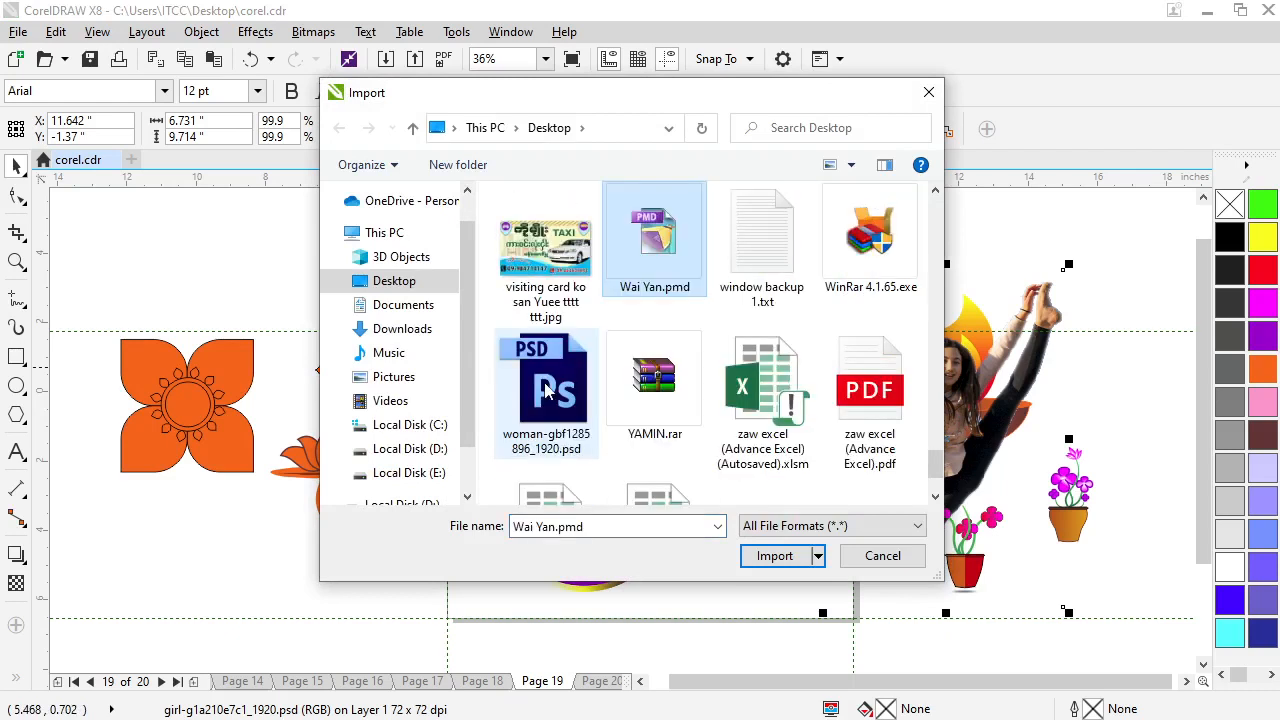
pyautogui.click(540, 412)
pyautogui.click(769, 609)
pyautogui.moveTo(478, 217); pyautogui.dragTo(914, 614)
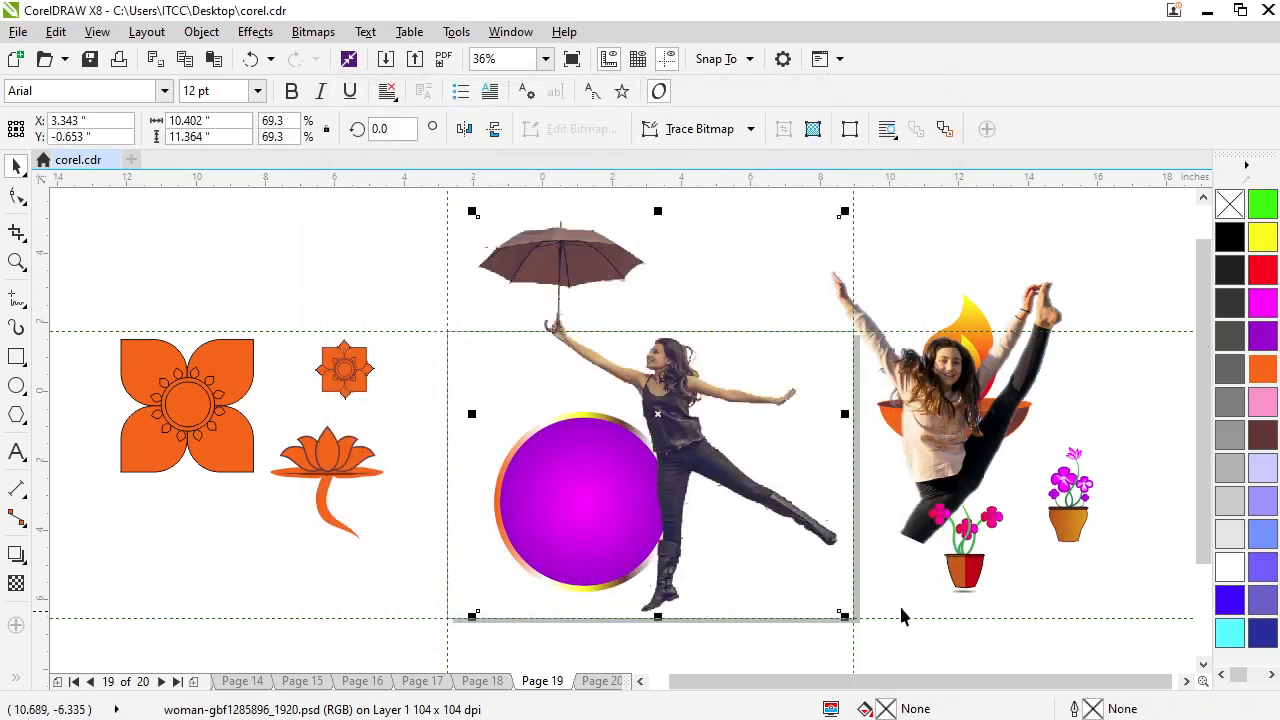
# Move the umbrella woman picture over the purple circle and stretch it downward to a height of about 12.3 inches
pyautogui.moveTo(676, 449); pyautogui.dragTo(590, 440)
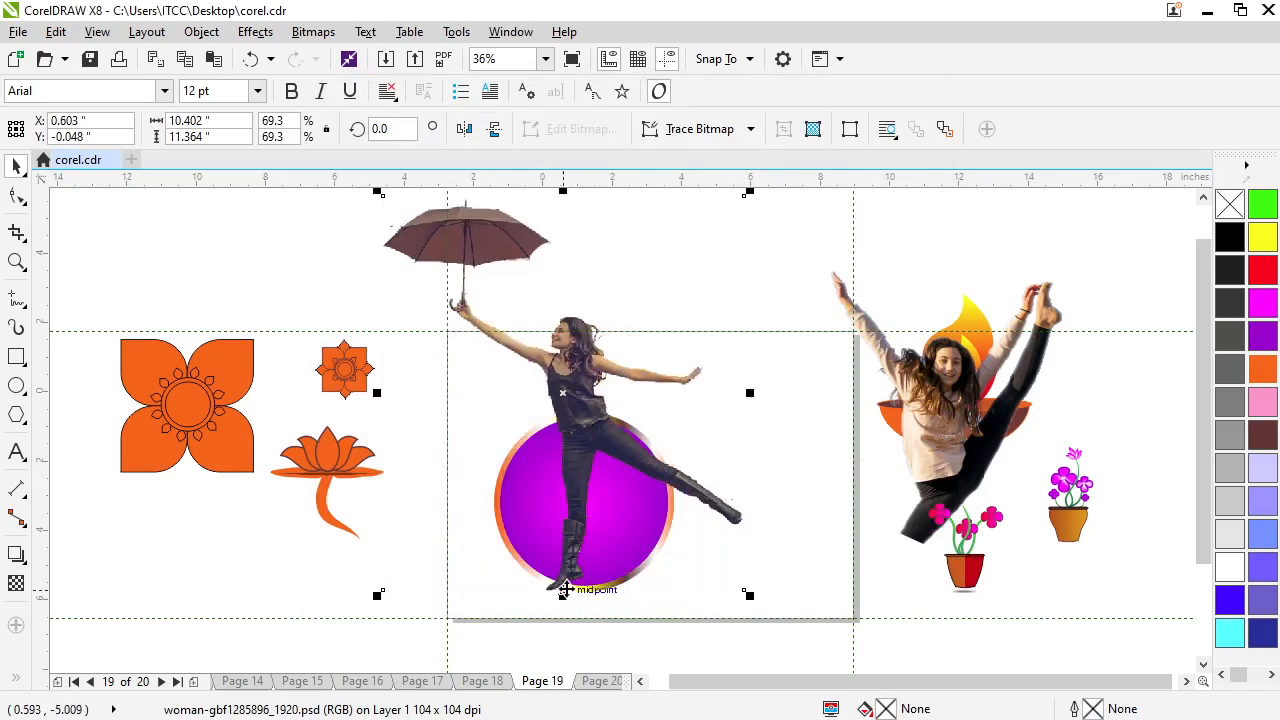
pyautogui.moveTo(562, 602); pyautogui.dragTo(562, 628)
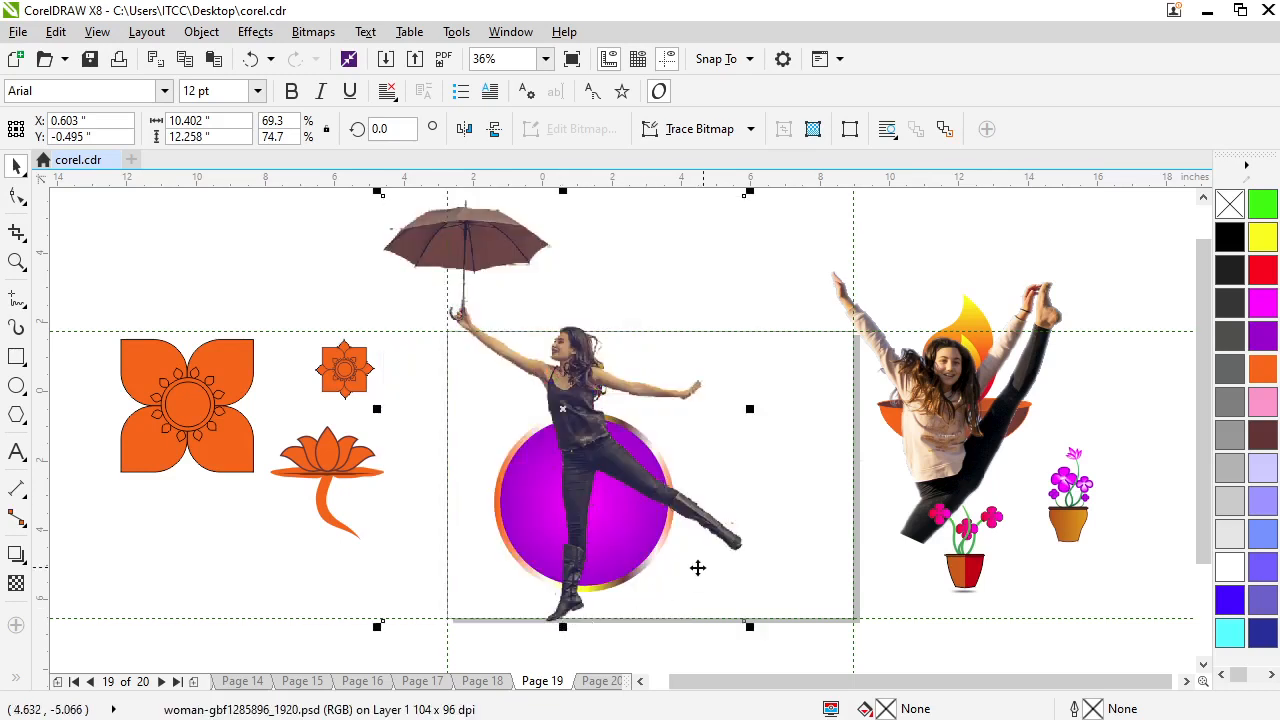
# Reshape the umbrella woman picture's boundary by raising its lower-left corner node until the foot below the circle is cut off
pyautogui.click(16, 196)
pyautogui.moveTo(380, 622); pyautogui.dragTo(386, 549)
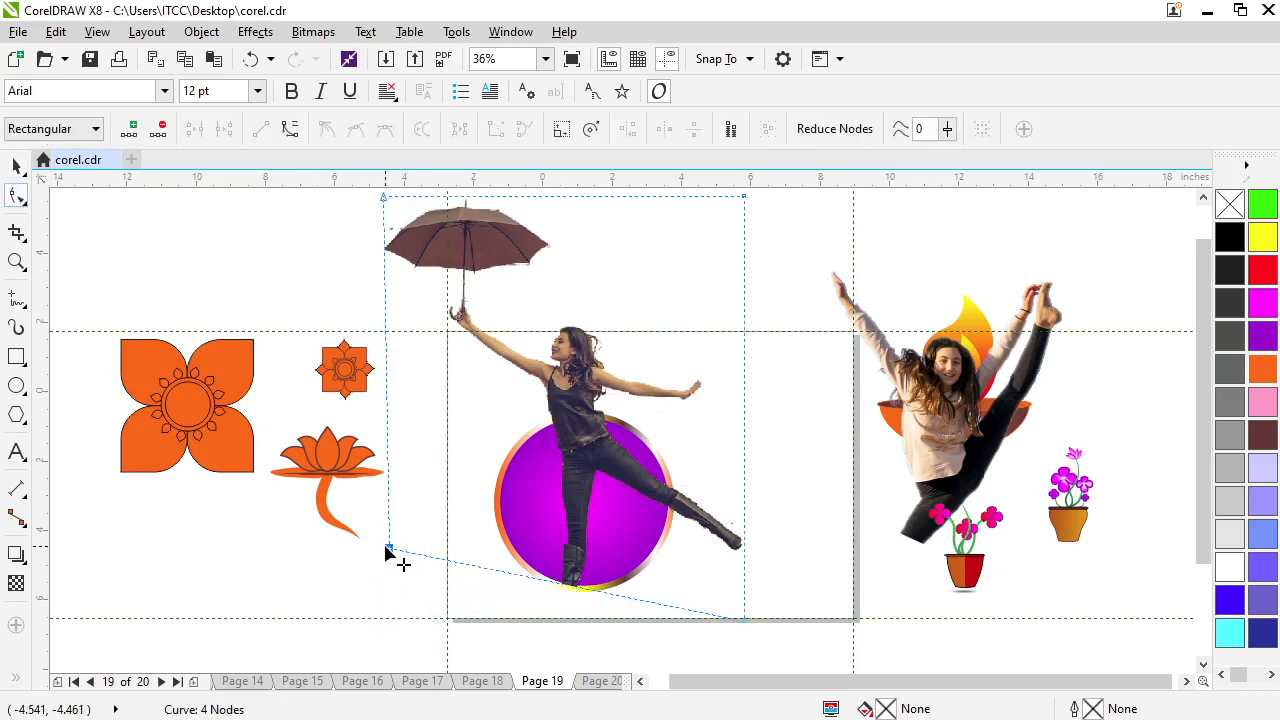
pyautogui.click(738, 468)
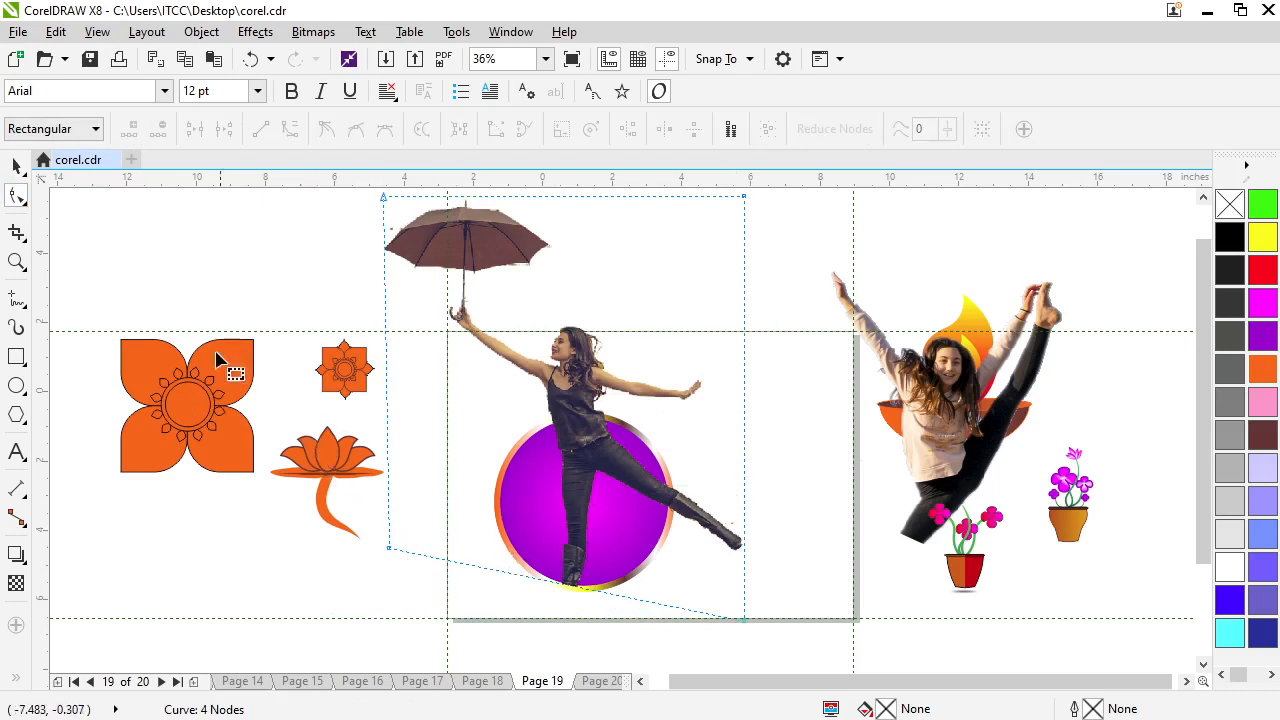
pyautogui.click(17, 165)
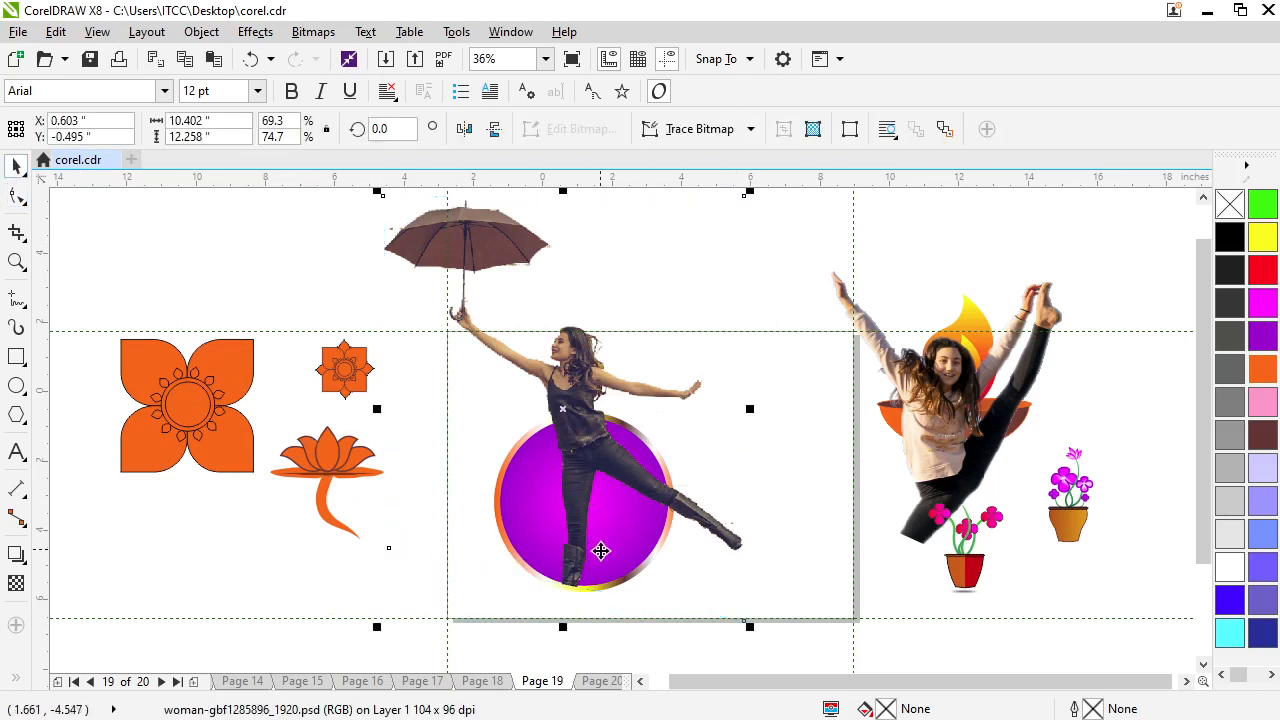
pyautogui.click(586, 476)
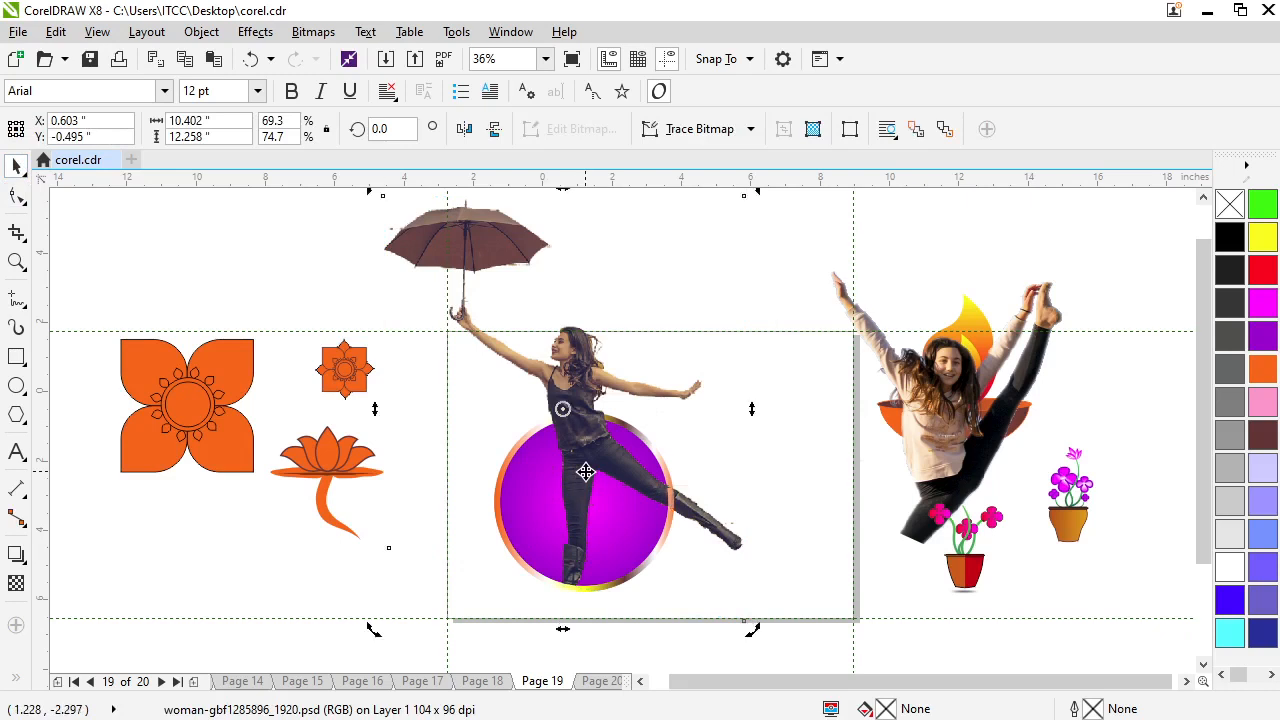
# Crop the front section of the gradient ring further to its lower arc, about 5.1 by 2.2 inches, and deselect it
pyautogui.click(654, 547)
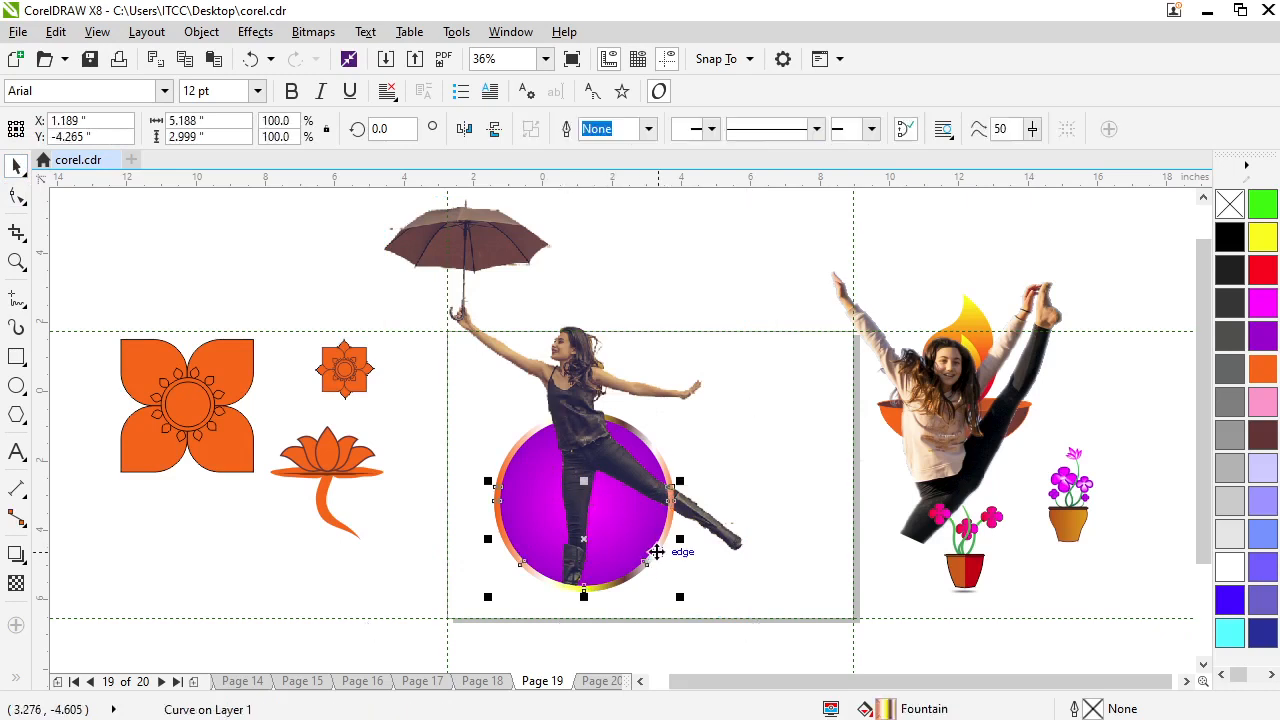
pyautogui.click(16, 232)
pyautogui.moveTo(478, 509); pyautogui.dragTo(675, 610)
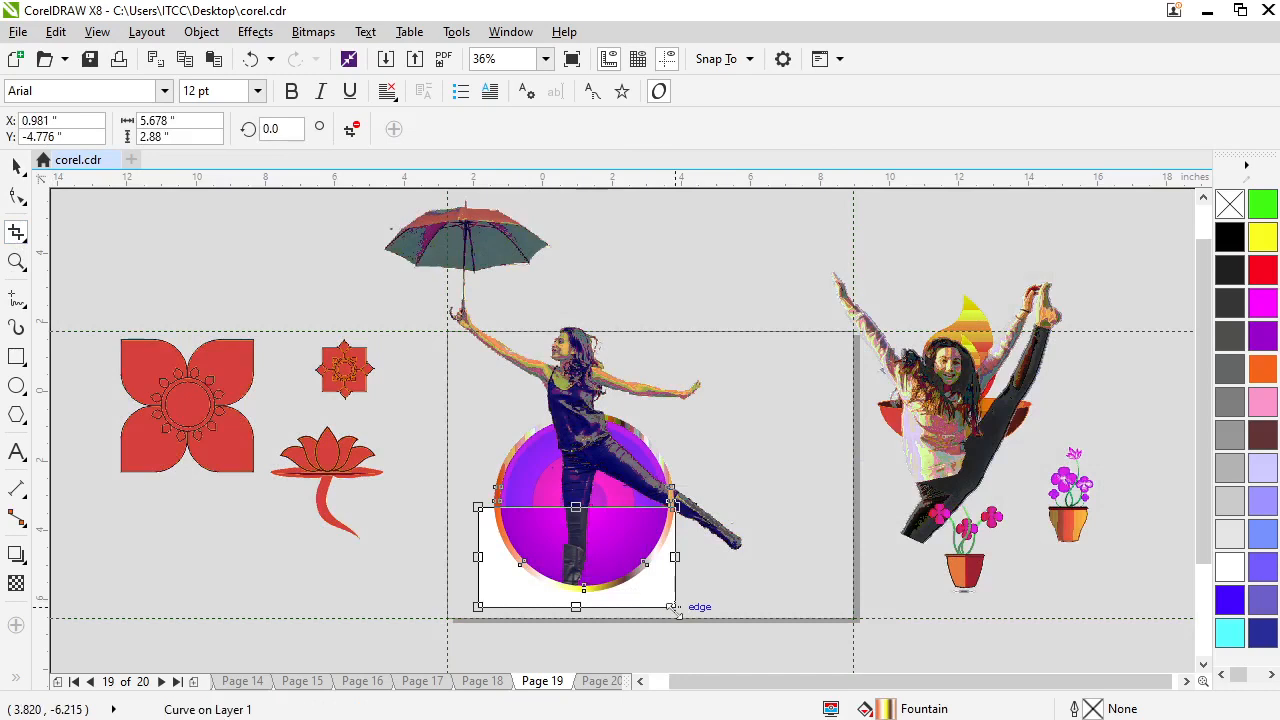
pyautogui.moveTo(575, 507); pyautogui.dragTo(598, 517)
pyautogui.press('Escape')
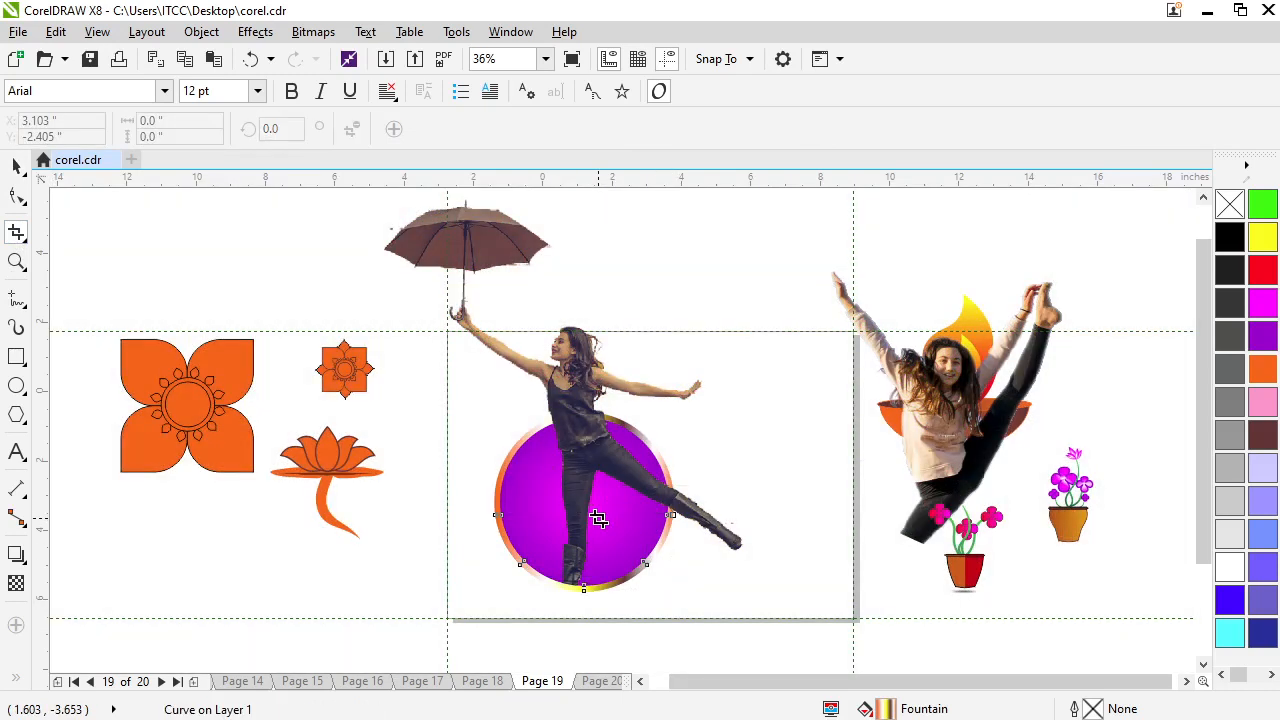
pyautogui.click(18, 168)
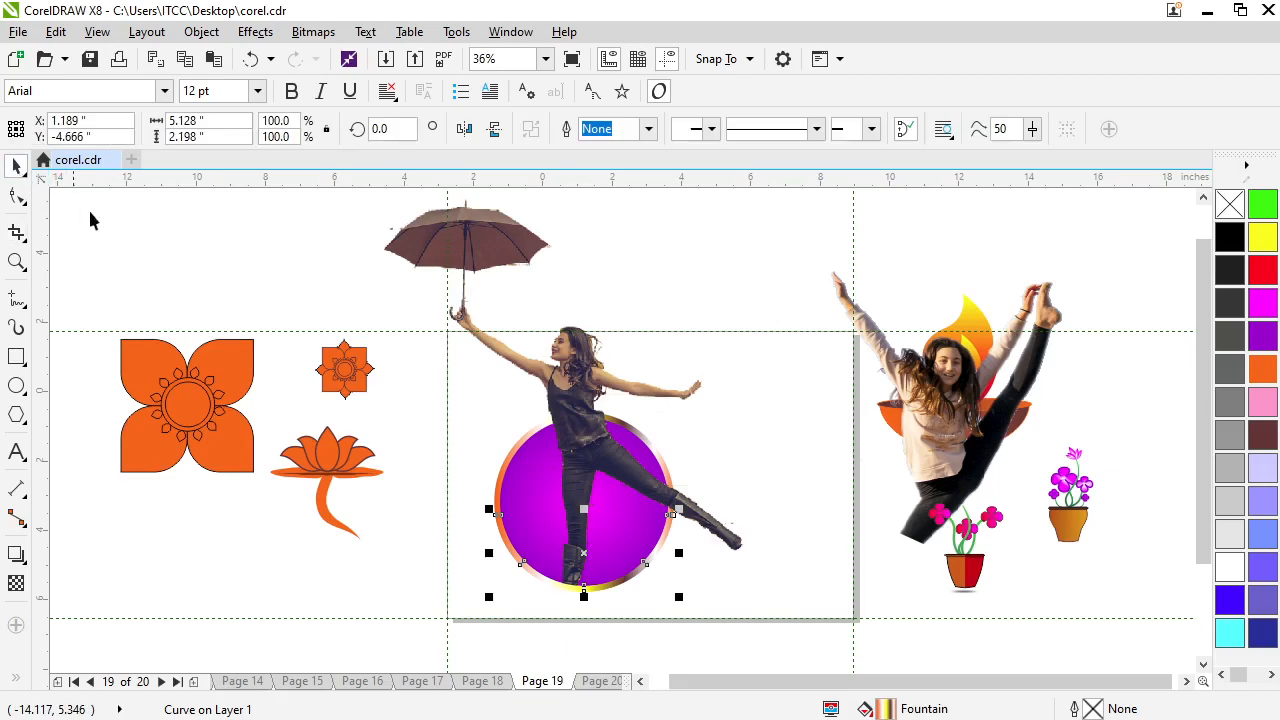
pyautogui.click(805, 428)
pyautogui.scroll(1, 603, 438)
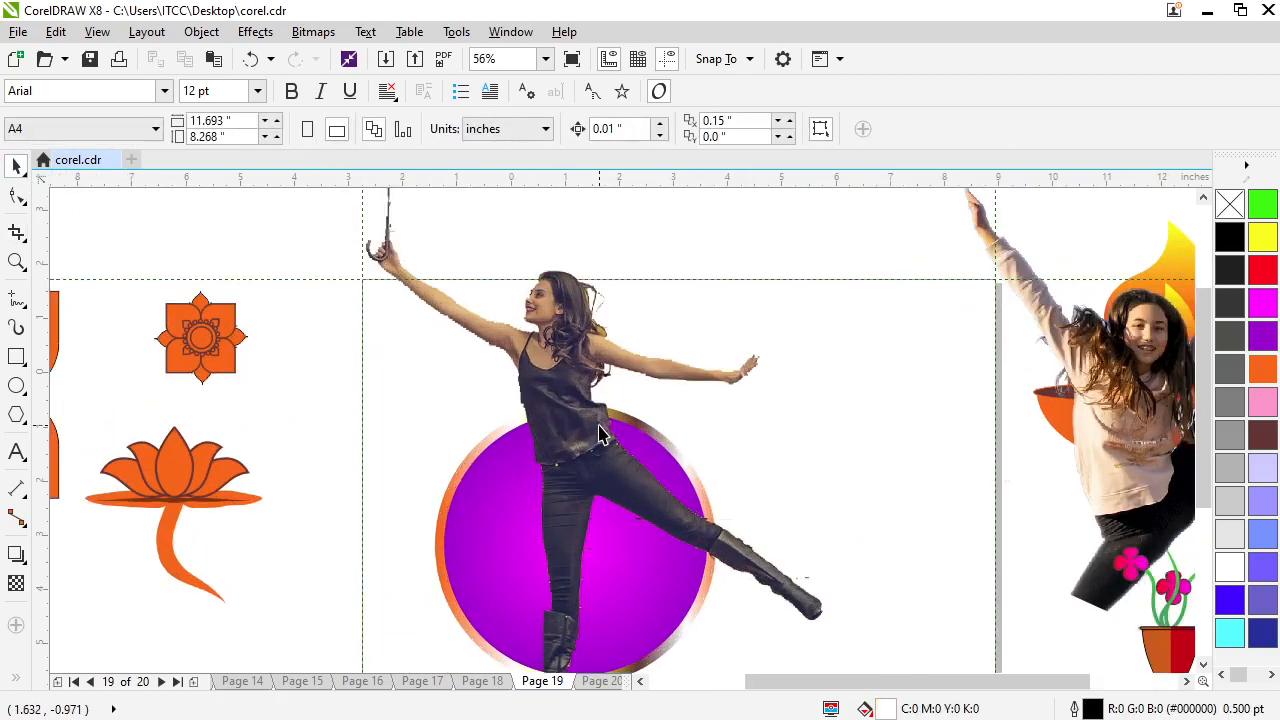
pyautogui.scroll(-1, 603, 435)
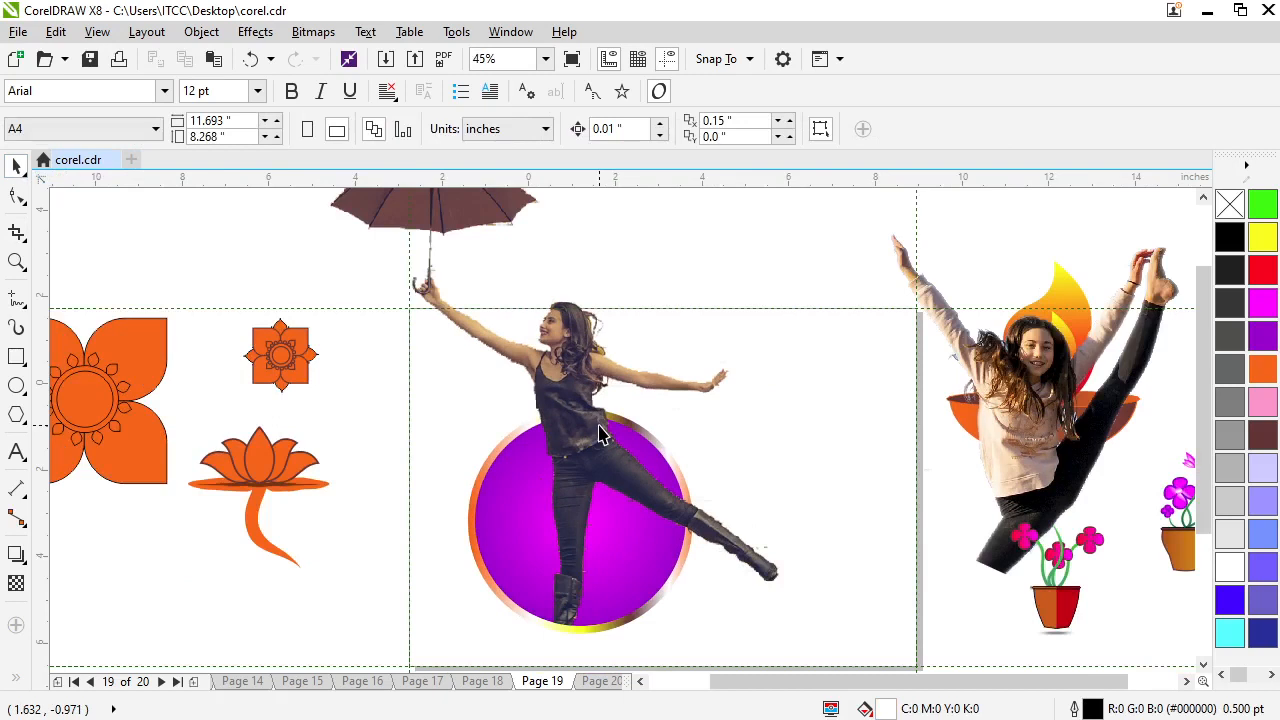